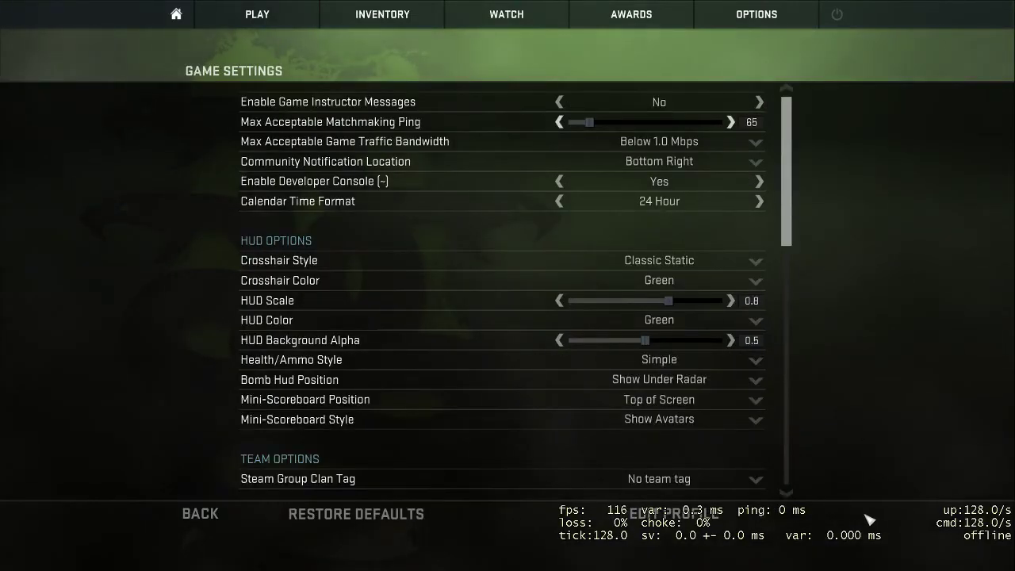
# - Look through the full lists of game settings and keyboard and mouse settings
pyautogui.moveTo(789, 183); pyautogui.dragTo(772, 423)
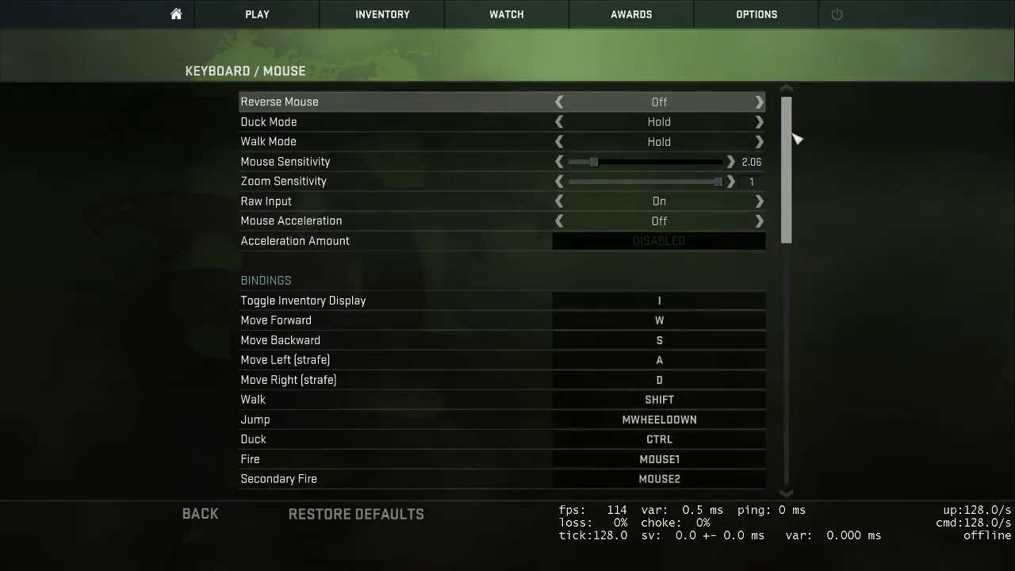
pyautogui.moveTo(793, 141); pyautogui.dragTo(770, 410)
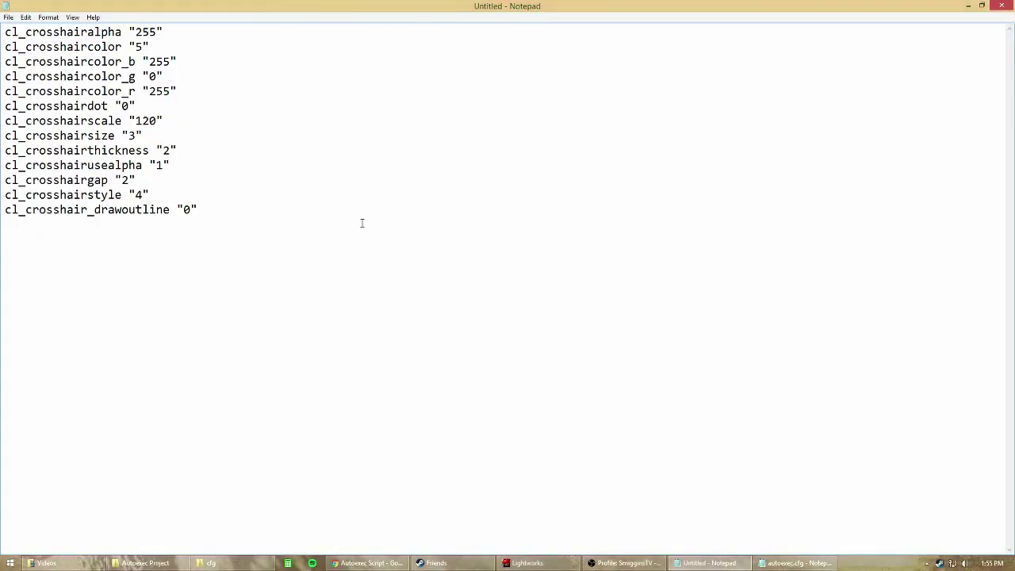
# - Start saving the untitled crosshair settings in Notepad as a new file and browse to Program Files (x86)\Steam on drive C
pyautogui.click(7, 17)
pyautogui.click(11, 61)
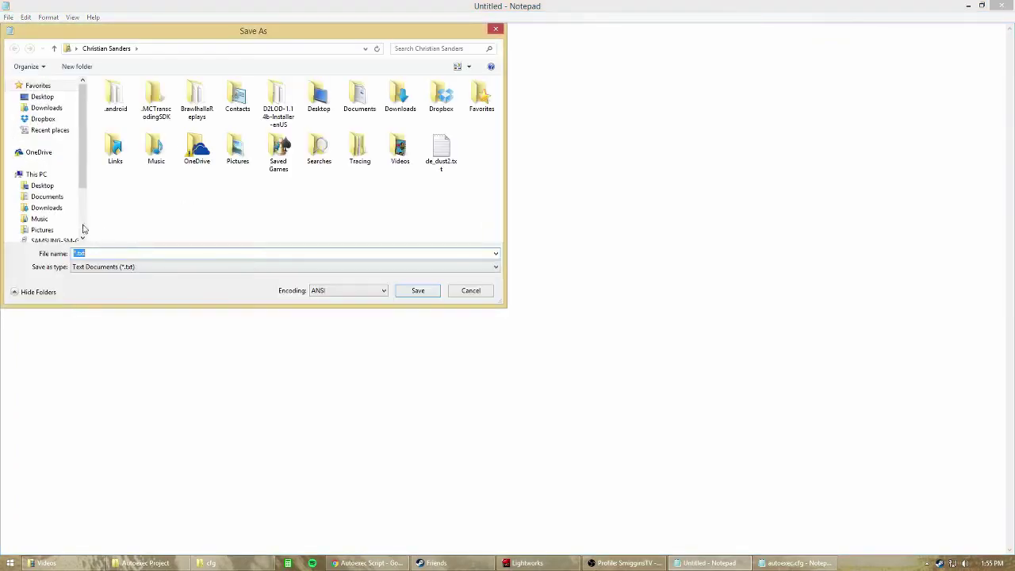
pyautogui.scroll(-3, 55, 226)
pyautogui.scroll(1, 58, 214)
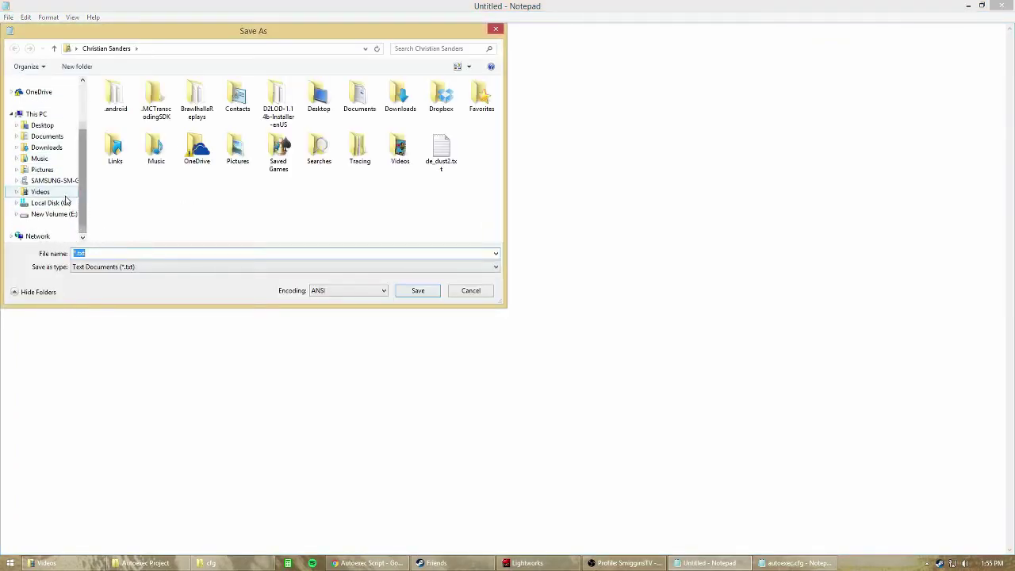
pyautogui.click(58, 205)
pyautogui.doubleClick(140, 173)
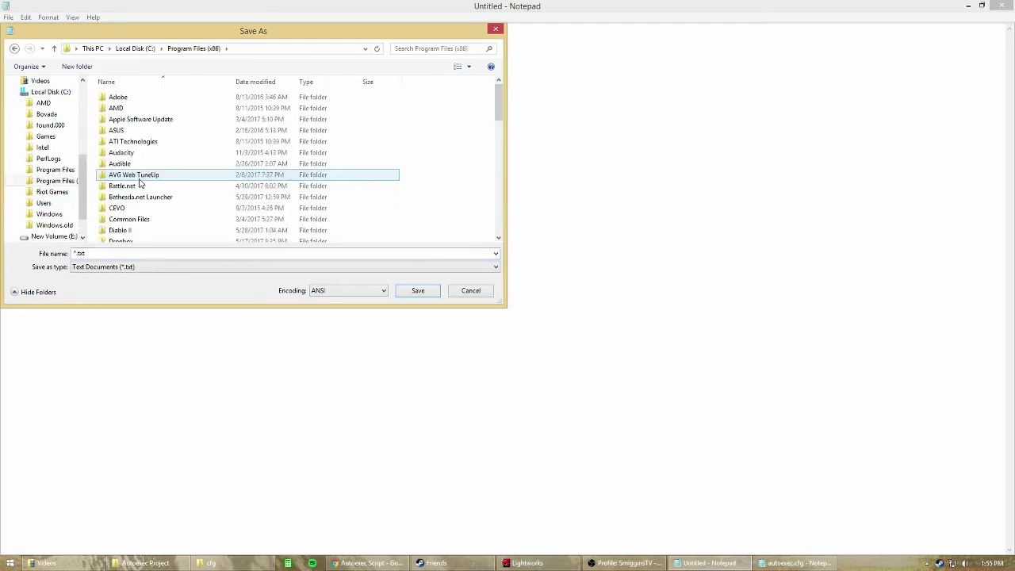
pyautogui.scroll(-5, 140, 183)
pyautogui.doubleClick(119, 138)
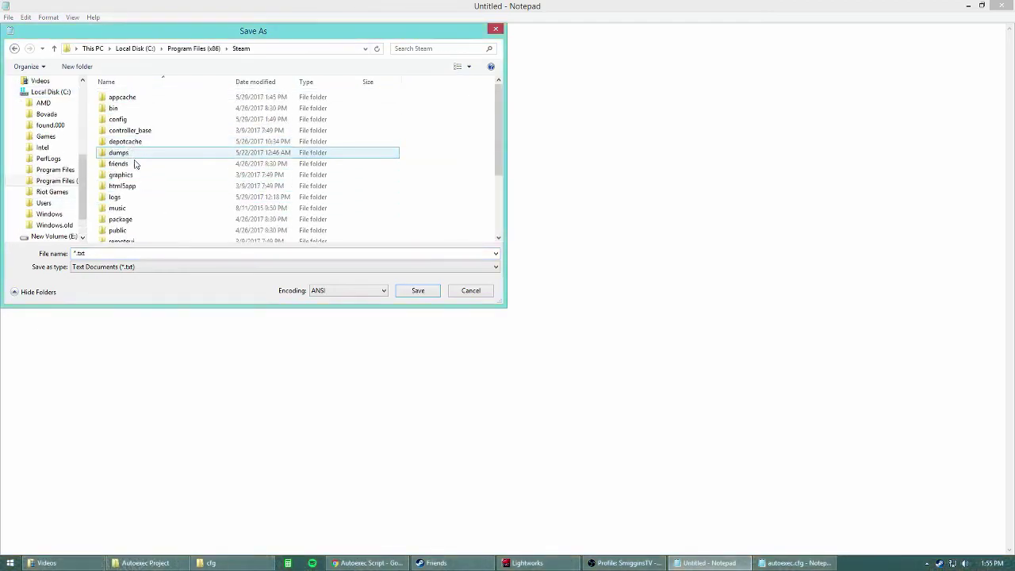
# - Browse the save location to steamapps\common\Counter-Strike Global Offensive\csgo\cfg
pyautogui.scroll(-3, 134, 212)
pyautogui.doubleClick(130, 201)
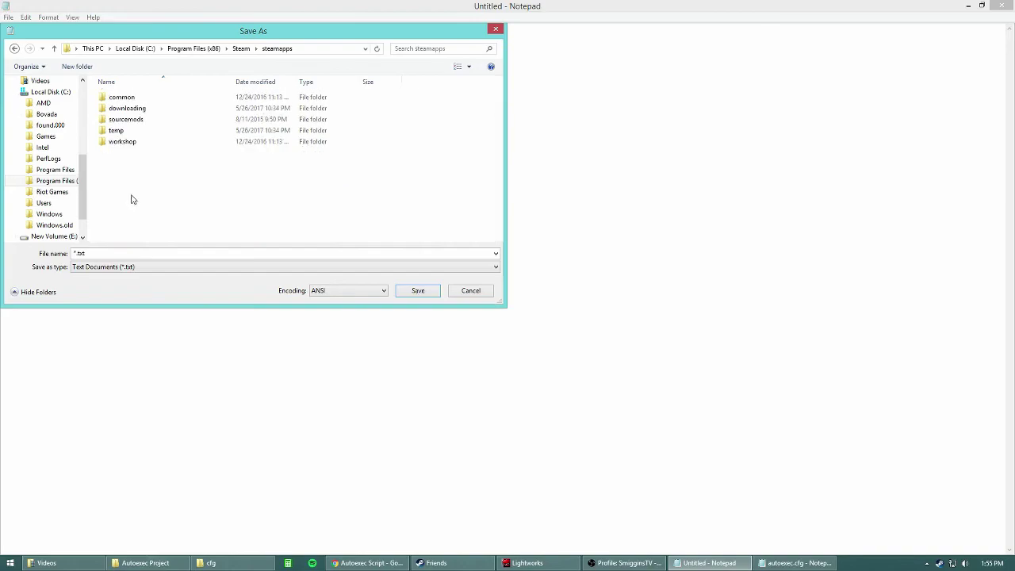
pyautogui.doubleClick(122, 97)
pyautogui.doubleClick(129, 108)
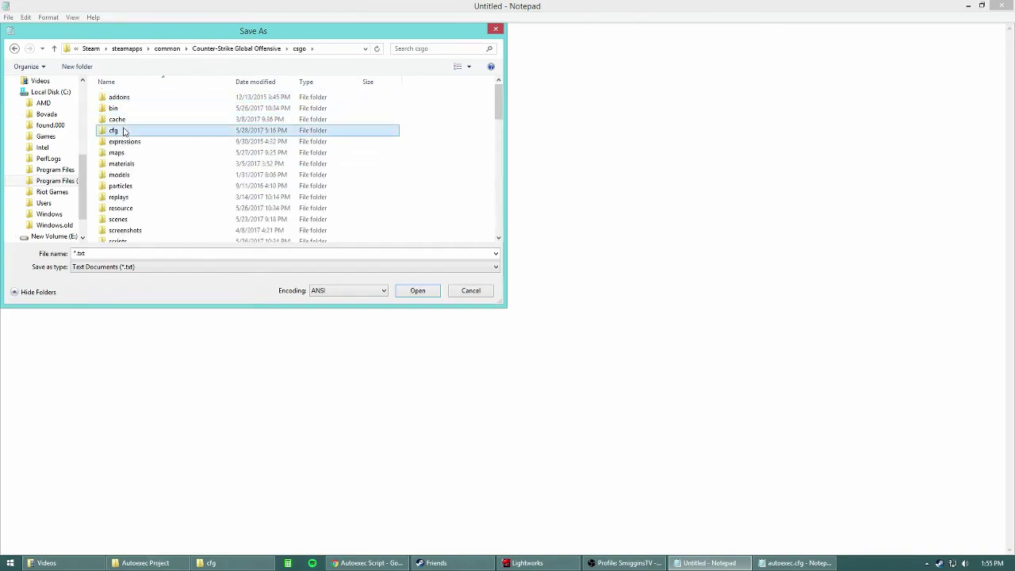
pyautogui.doubleClick(123, 130)
# - Name the crosshair settings file example.cfg and save it in the cfg folder
pyautogui.click(147, 253)
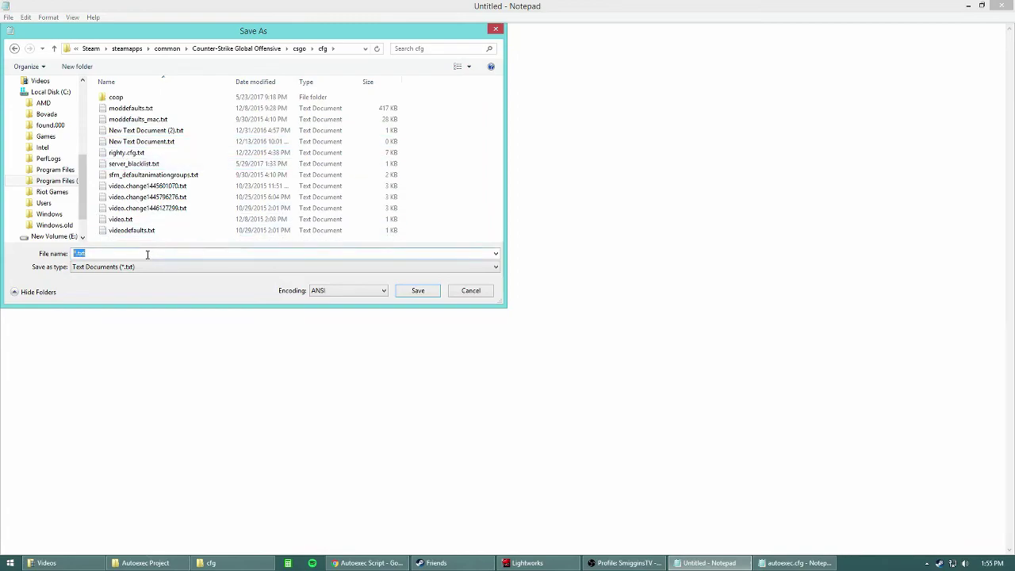
pyautogui.write('ex')
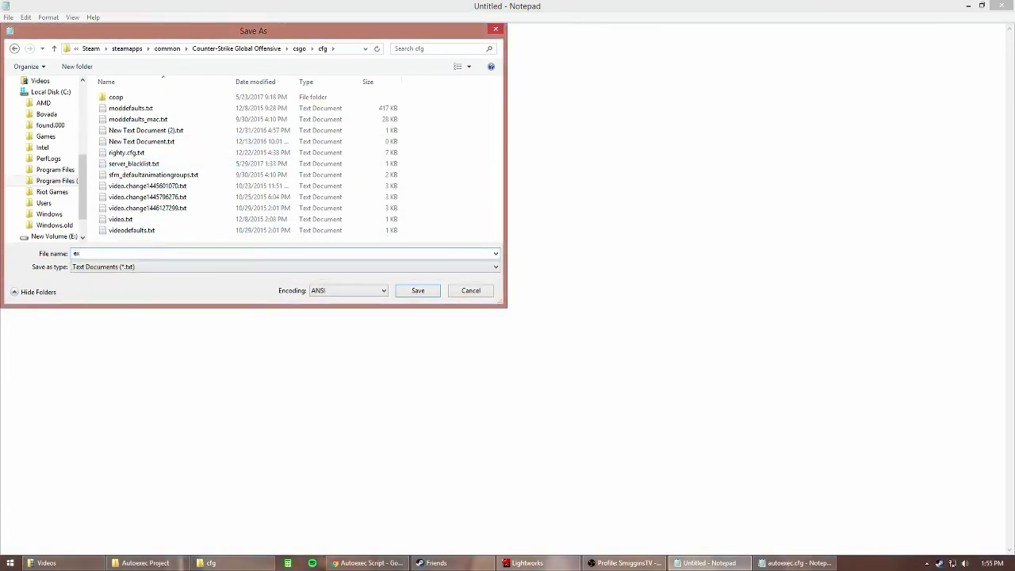
pyautogui.write('ample.cfg')
pyautogui.press('Return')
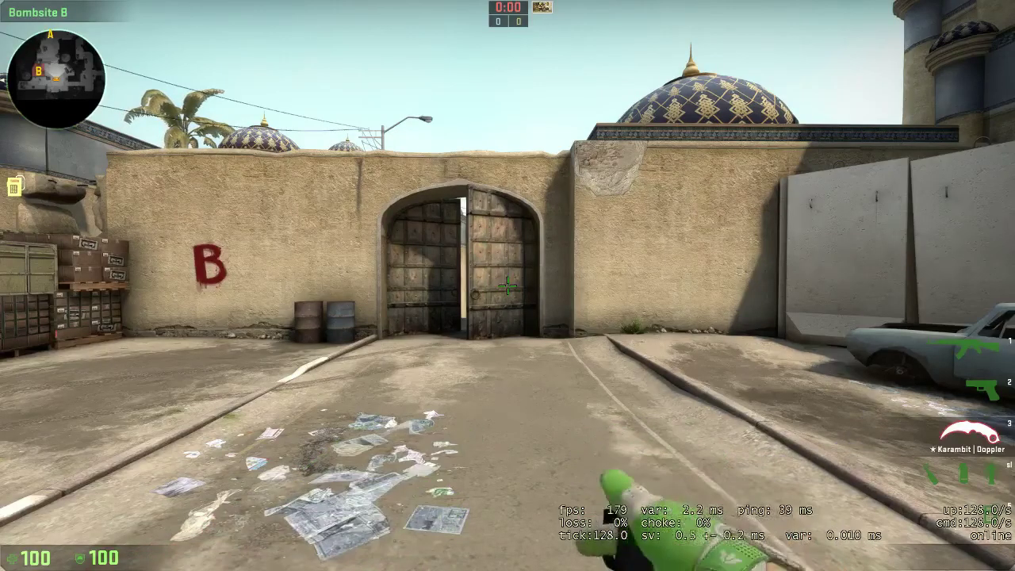
# - In Counter-Strike: Global Offensive, equip the AK-47 and run exec example.cfg in the developer console
pyautogui.press('f')
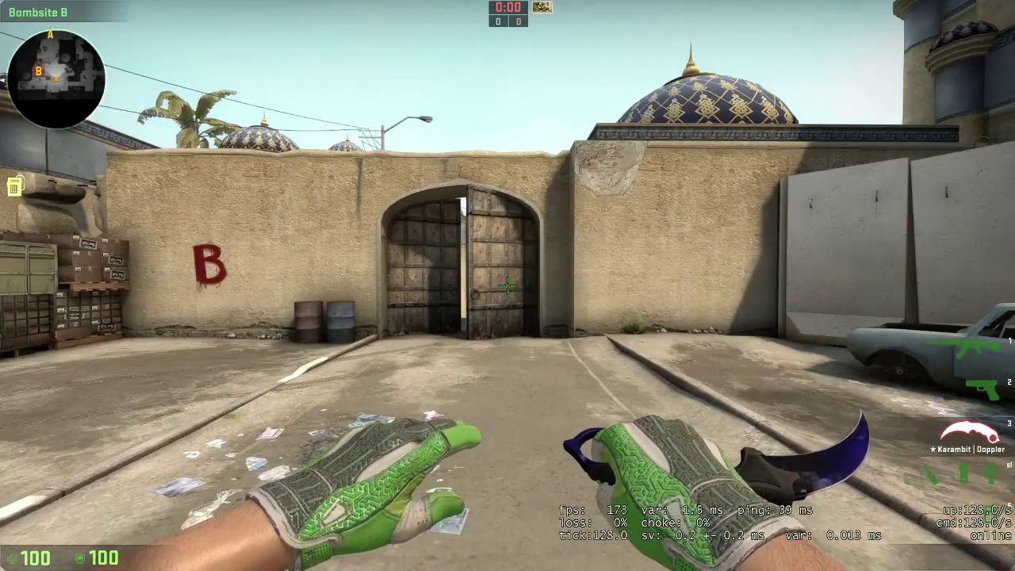
pyautogui.press('1')
pyautogui.press('`')
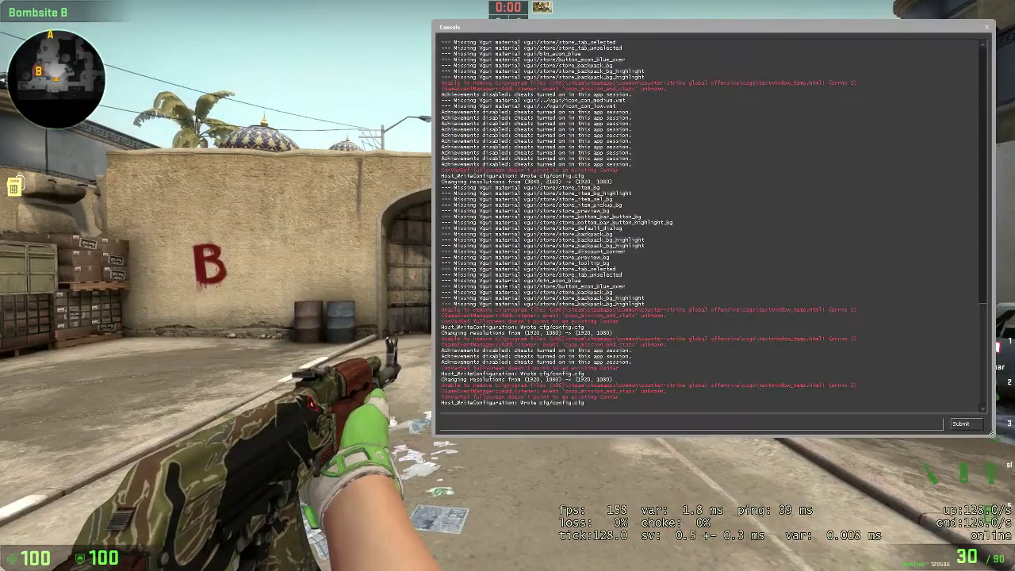
pyautogui.write('example')
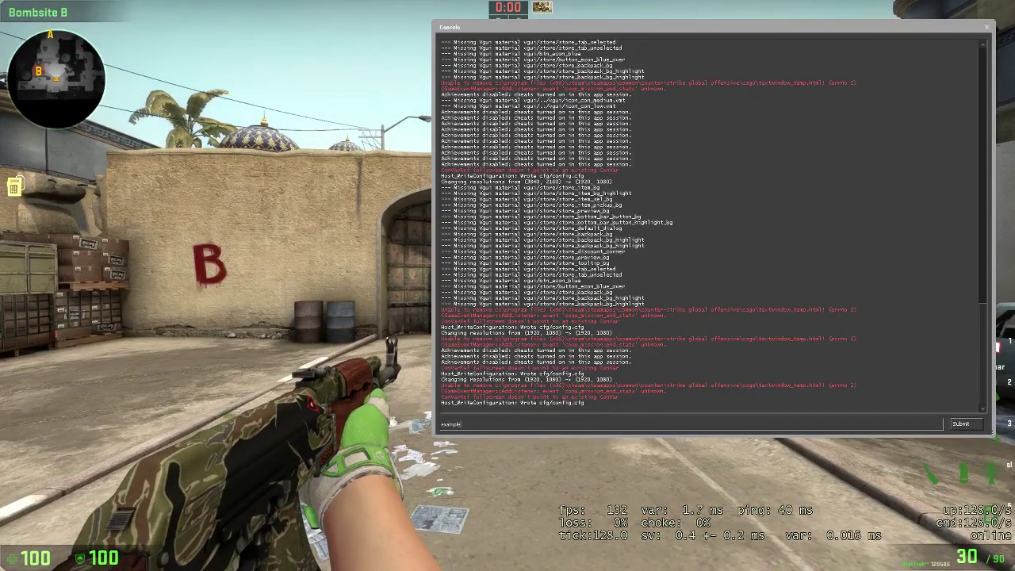
pyautogui.press('BackSpace')
pyautogui.press('BackSpace')
pyautogui.press('BackSpace')
pyautogui.write('ec ')
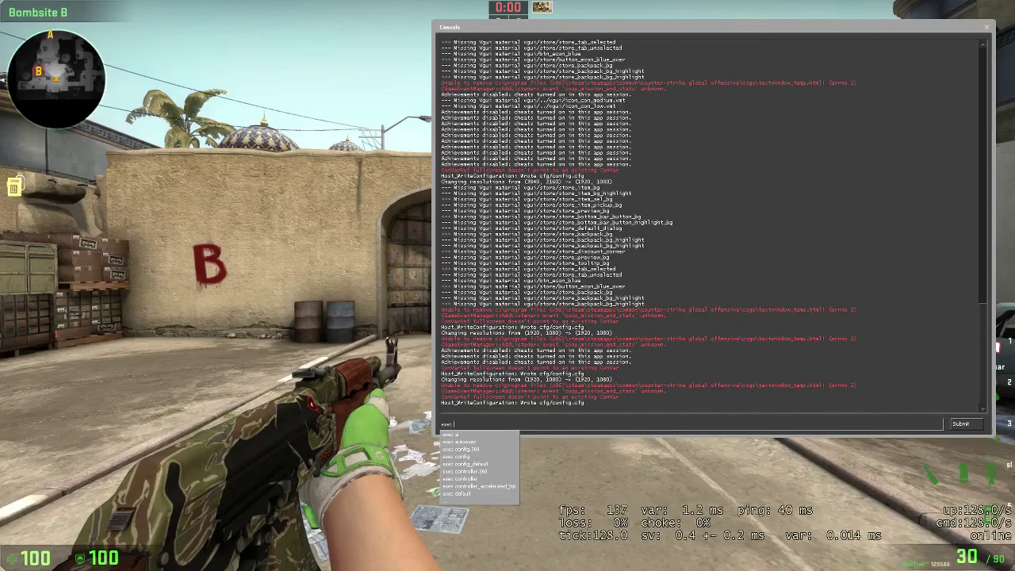
pyautogui.write('example')
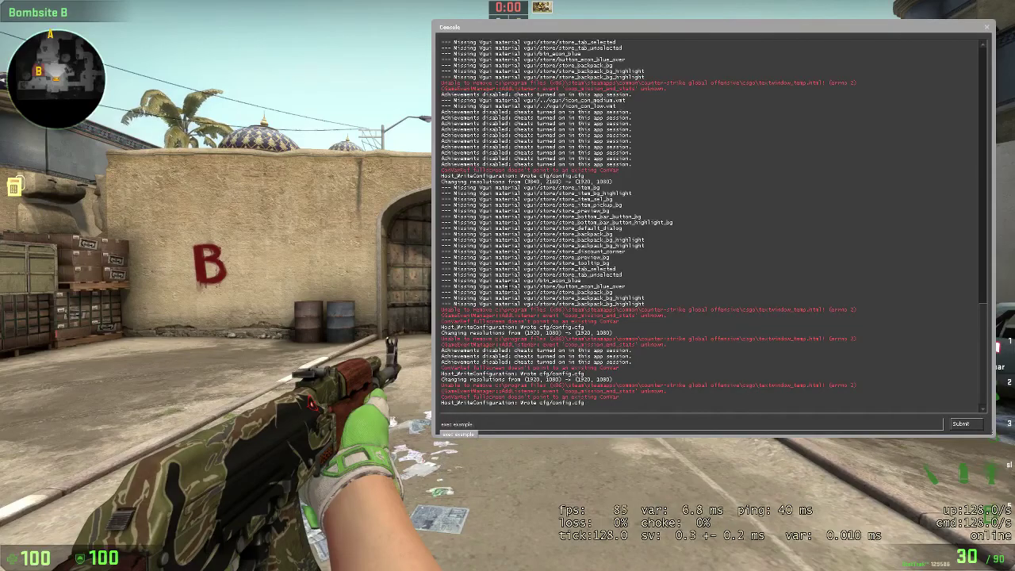
pyautogui.press('Return')
pyautogui.press('`')
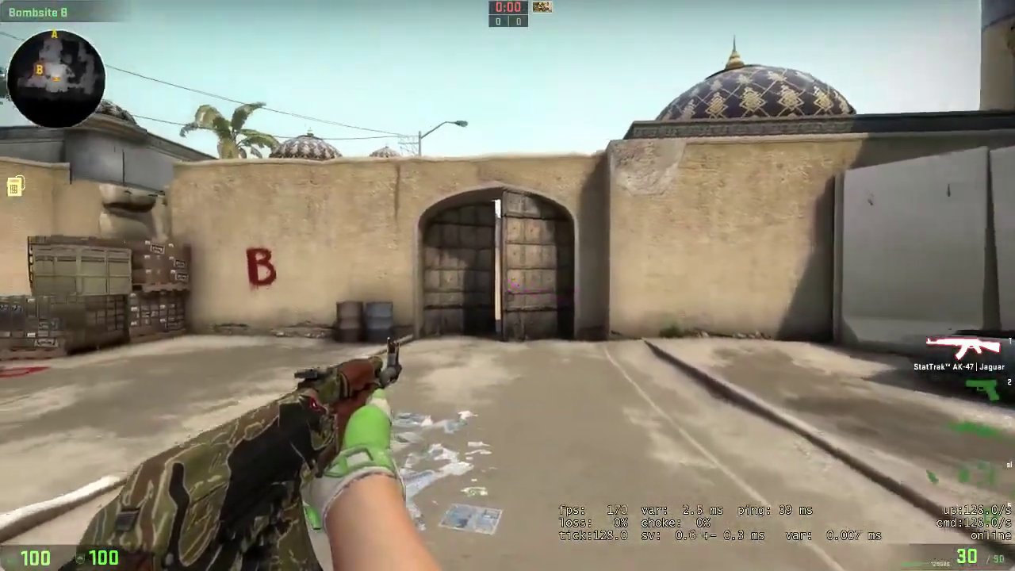
# - Run exec autoexec.cfg in the developer console and close the console
pyautogui.press('3')
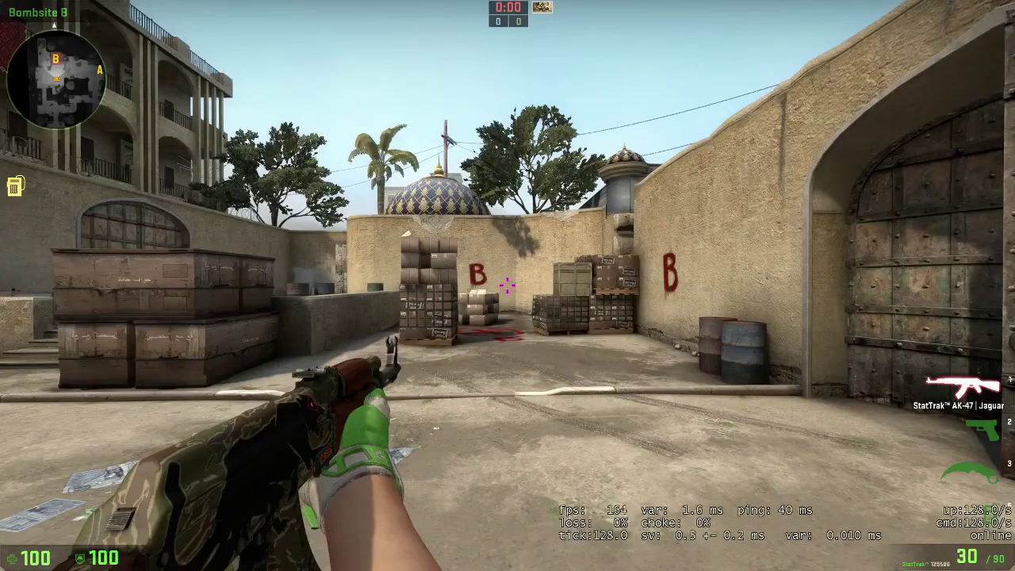
pyautogui.press('`')
pyautogui.write('e')
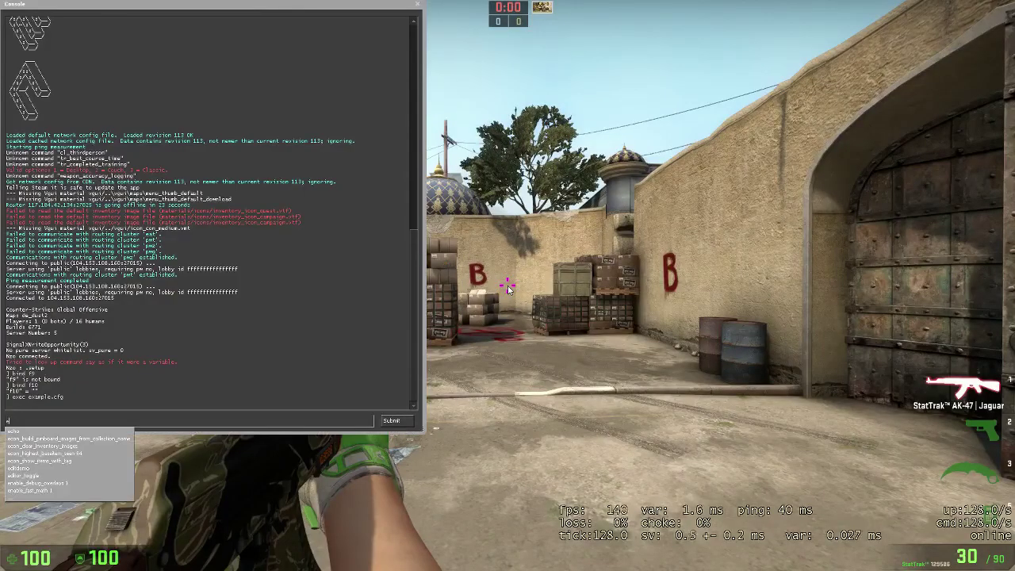
pyautogui.write('xec autoexec.cfg')
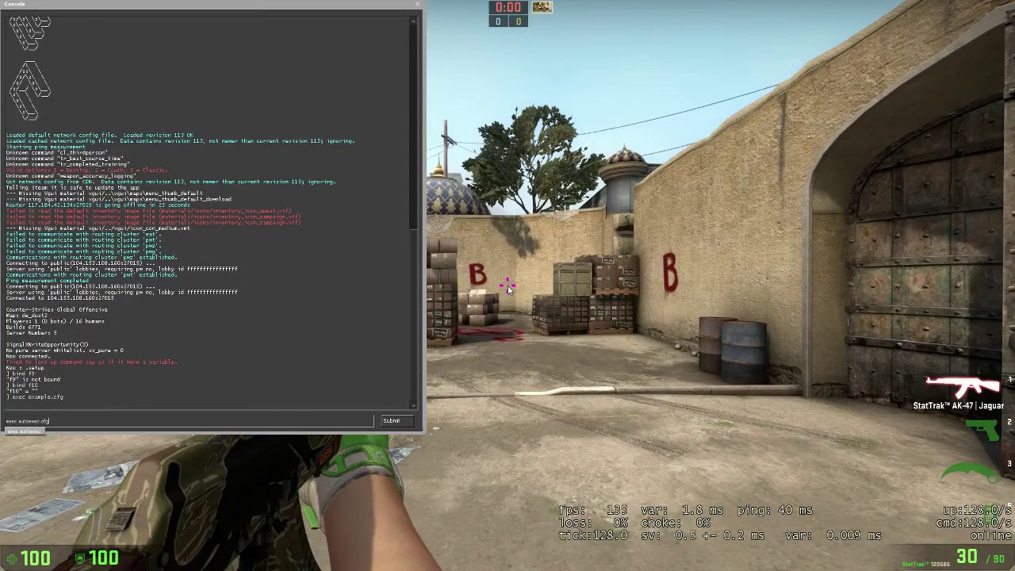
pyautogui.press('Return')
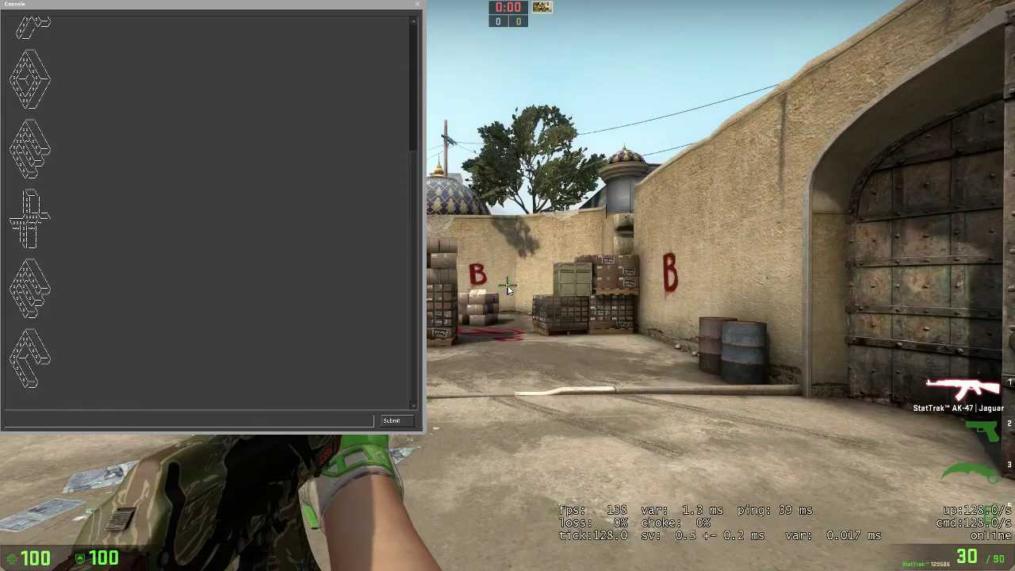
pyautogui.press('`')
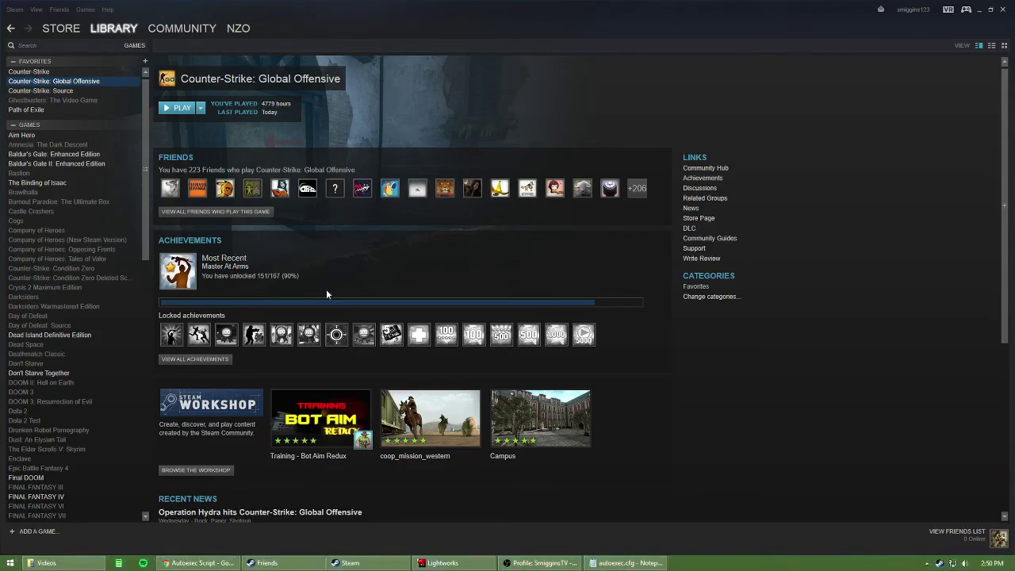
# - In the Steam library, open the launch options from the properties of Counter-Strike: Global Offensive
pyautogui.rightClick(105, 82)
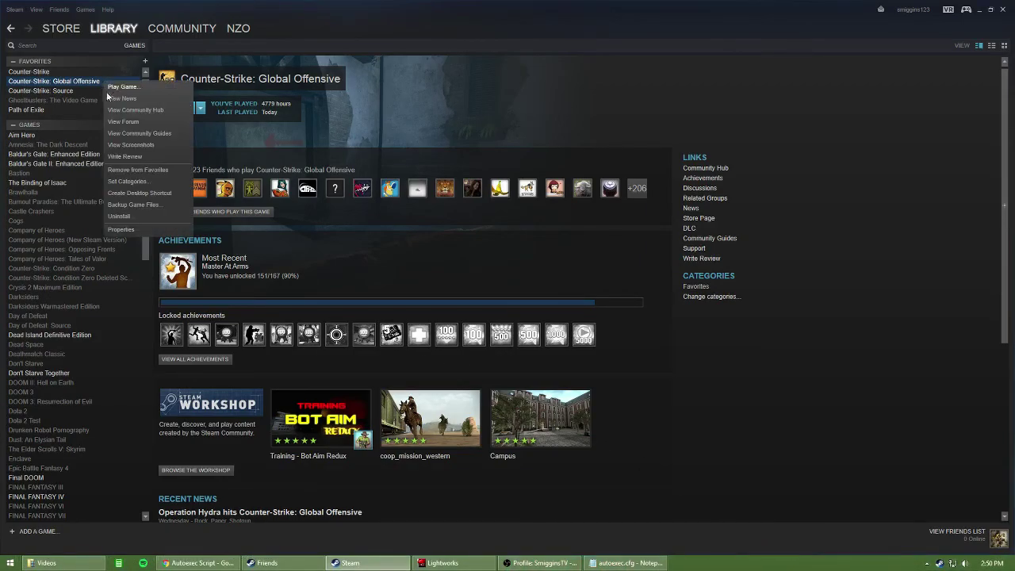
pyautogui.click(132, 230)
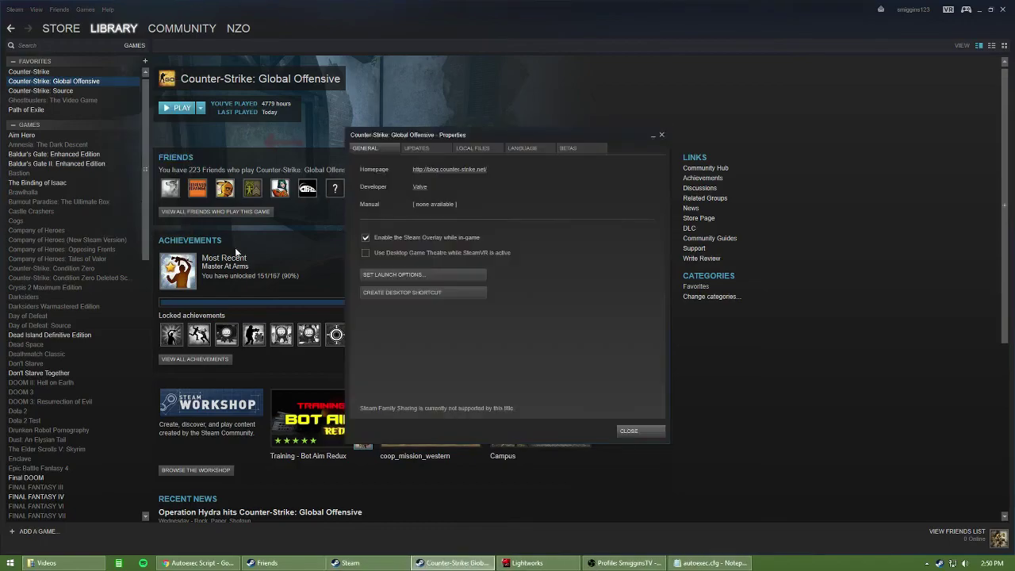
pyautogui.click(382, 275)
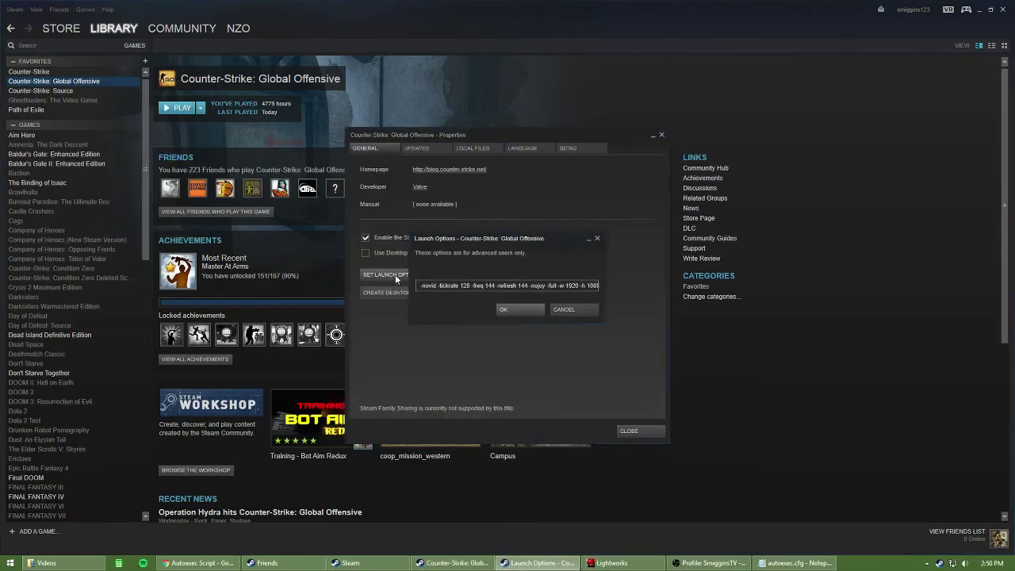
# - Go to the start of the launch options, highlight the +exec autoexec.cfg entry and accept the dialog
pyautogui.moveTo(418, 285); pyautogui.dragTo(417, 286)
pyautogui.press('BackSpace')
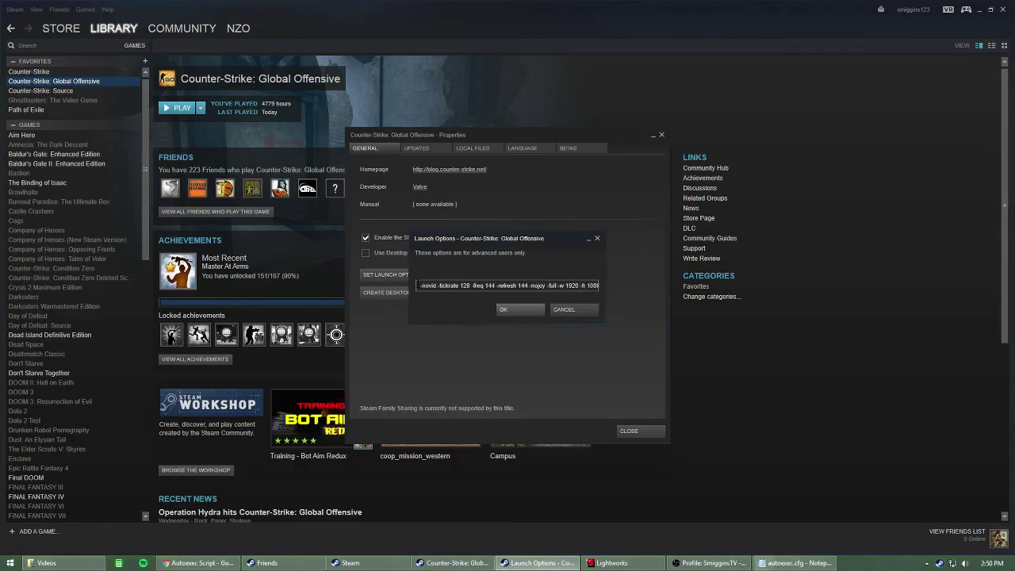
pyautogui.hotkey('ctrl', 'z')
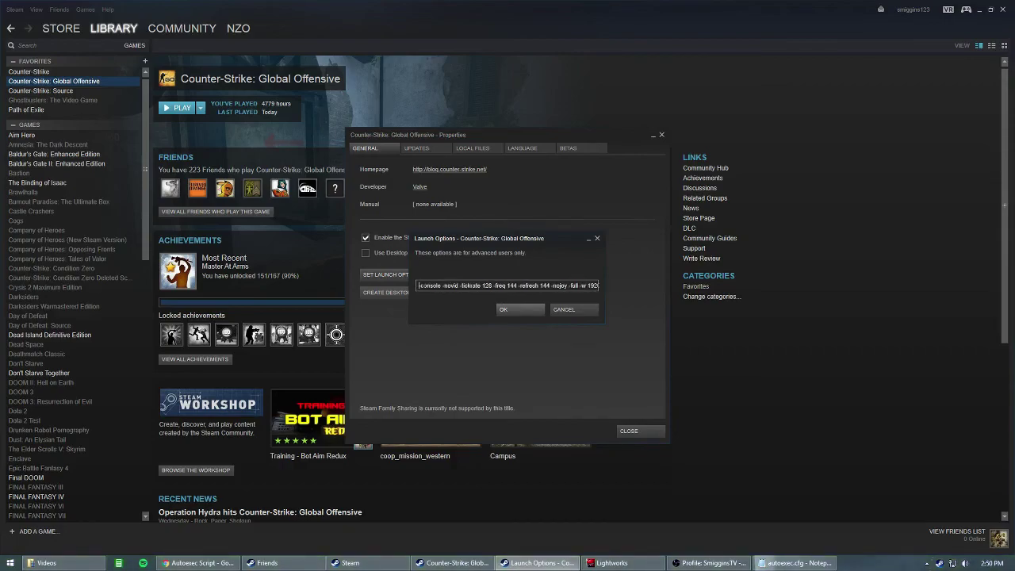
pyautogui.hotkey('ctrl', 'Left')
pyautogui.hotkey('ctrl', 'Left')
pyautogui.hotkey('ctrl', 'Left')
pyautogui.hotkey('ctrl', 'Left')
pyautogui.hotkey('ctrl', 'Left')
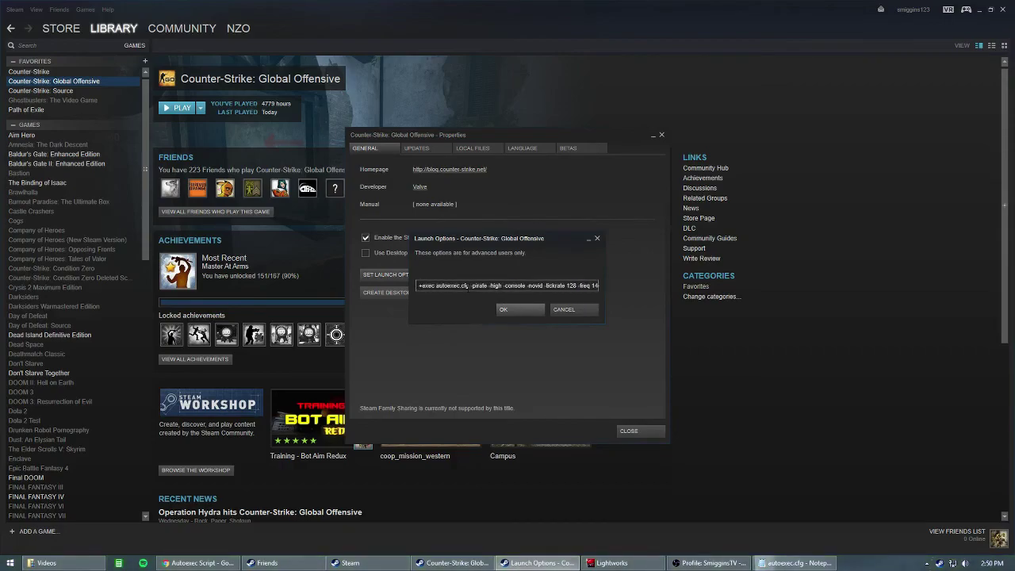
pyautogui.hotkey('ctrl', 'shift', 'Left')
pyautogui.hotkey('ctrl', 'shift', 'Left')
pyautogui.click(514, 310)
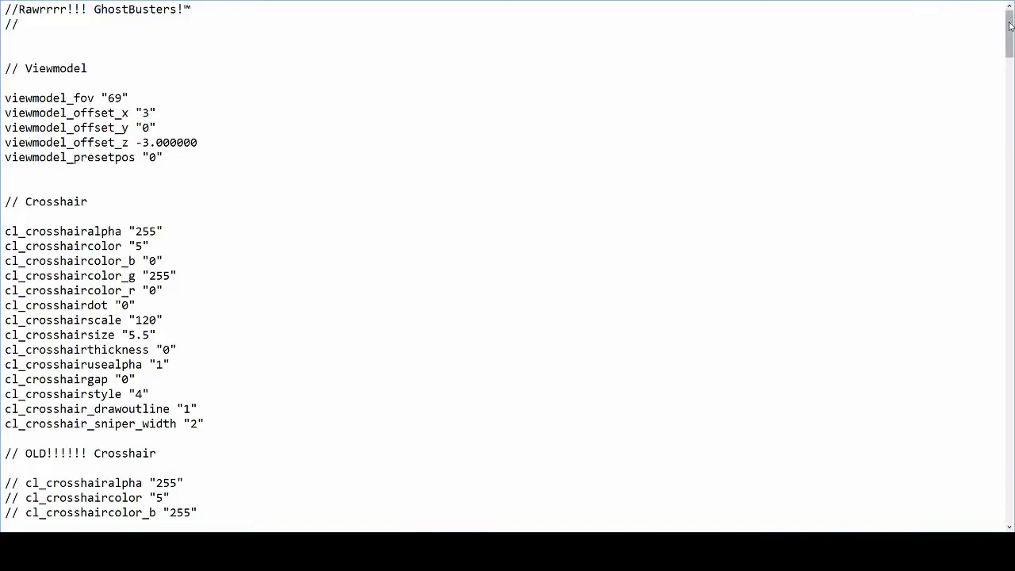
# - Look through autoexec.cfg in Notepad and highlight the Viewmodel, Crosshair and OLD!!!!!! Crosshair comment headings
pyautogui.moveTo(1010, 26); pyautogui.dragTo(1004, 494)
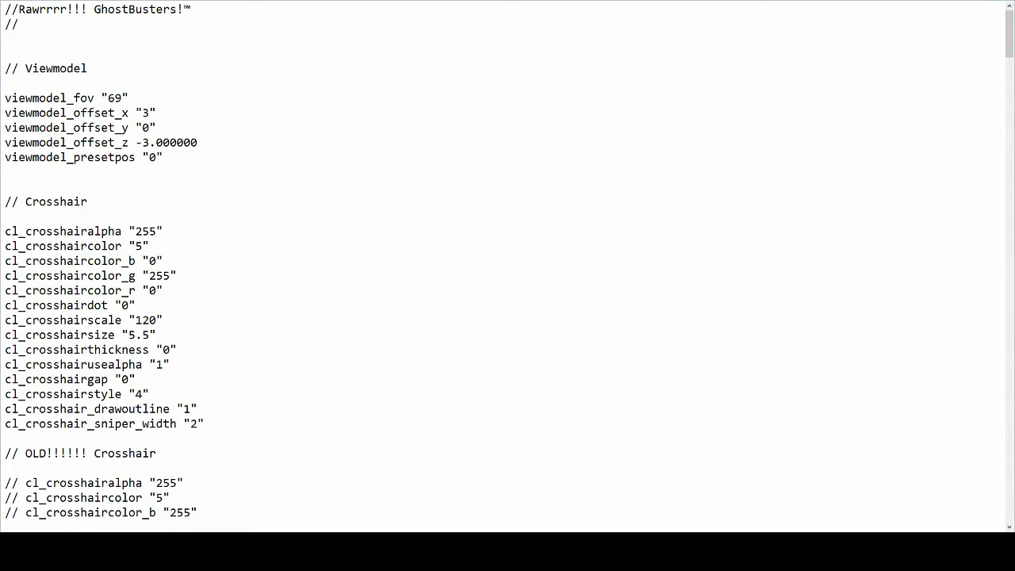
pyautogui.moveTo(87, 68); pyautogui.dragTo(4, 68)
pyautogui.moveTo(89, 202); pyautogui.dragTo(3, 202)
pyautogui.moveTo(157, 453); pyautogui.dragTo(5, 453)
pyautogui.click(221, 382)
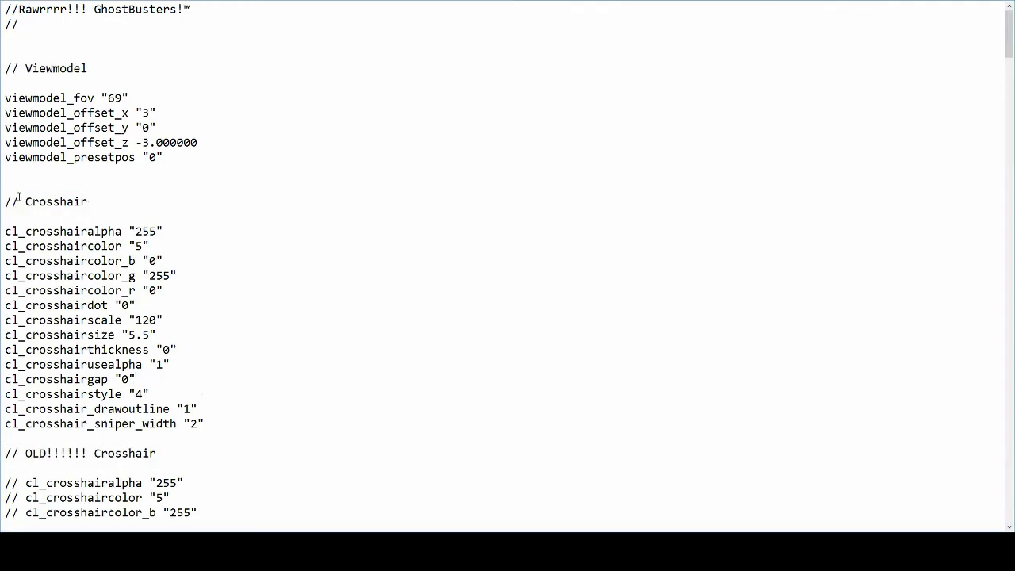
# - Highlight the // before the OLD!!!!!! Crosshair heading and the commented-out cl_crosshairalpha and cl_crosshaircolor lines below it
pyautogui.moveTo(20, 453); pyautogui.dragTo(5, 453)
pyautogui.moveTo(7, 482); pyautogui.dragTo(185, 482)
pyautogui.moveTo(4, 497); pyautogui.dragTo(171, 497)
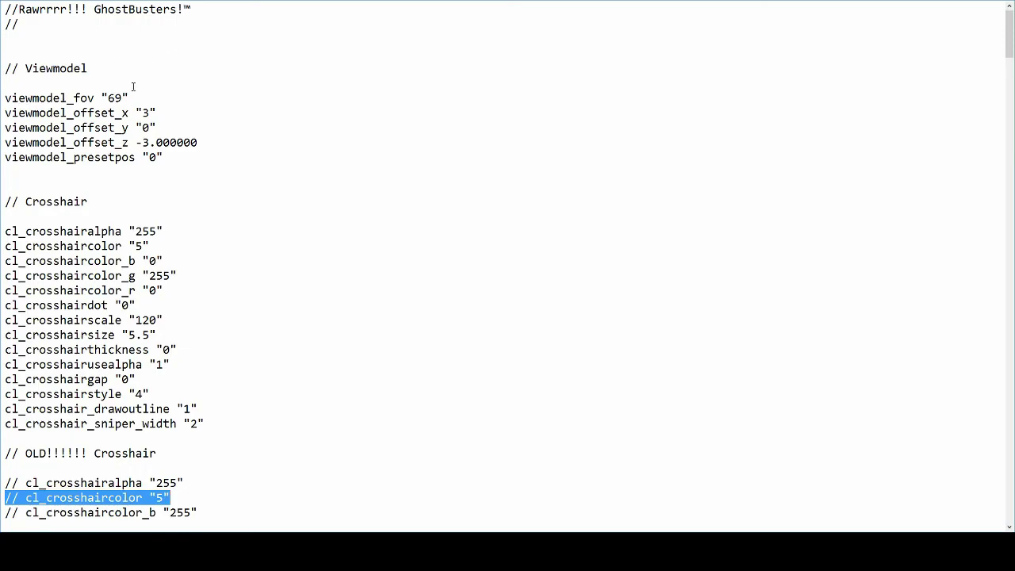
# - Highlight the whole Viewmodel section, clear the selection and view the Crosshair section
pyautogui.moveTo(180, 160); pyautogui.dragTo(7, 68)
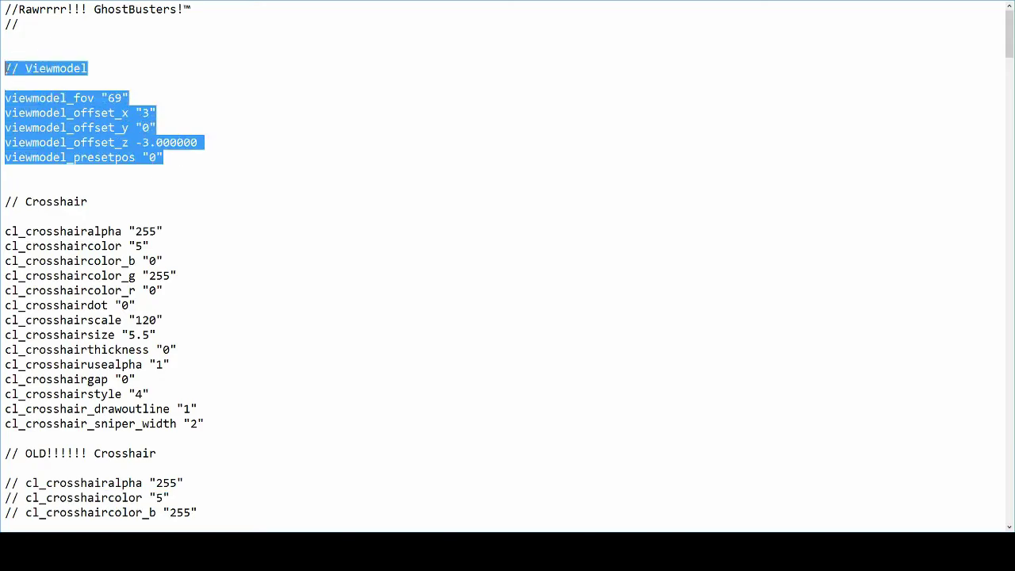
pyautogui.click(100, 67)
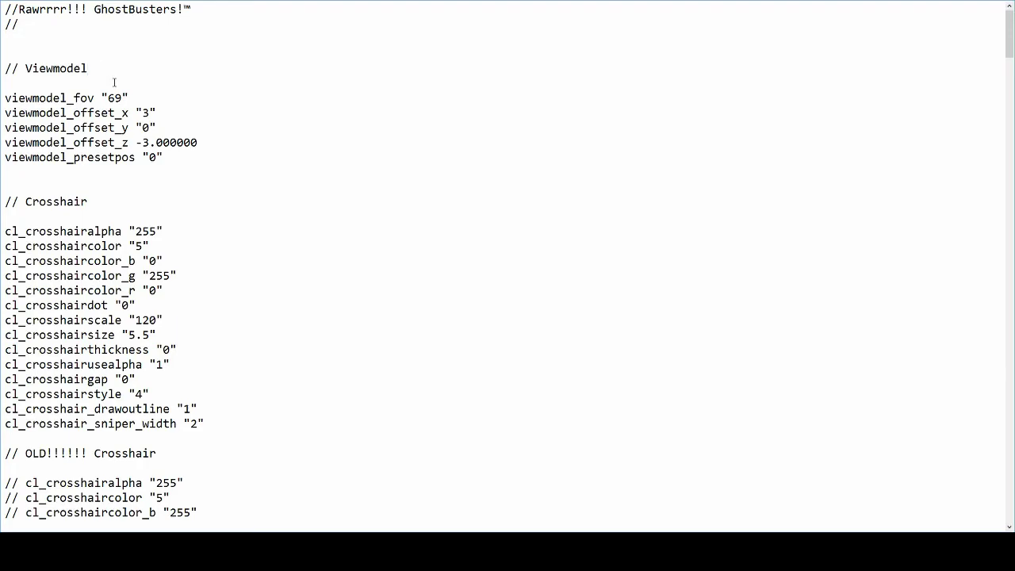
pyautogui.scroll(-4, 114, 82)
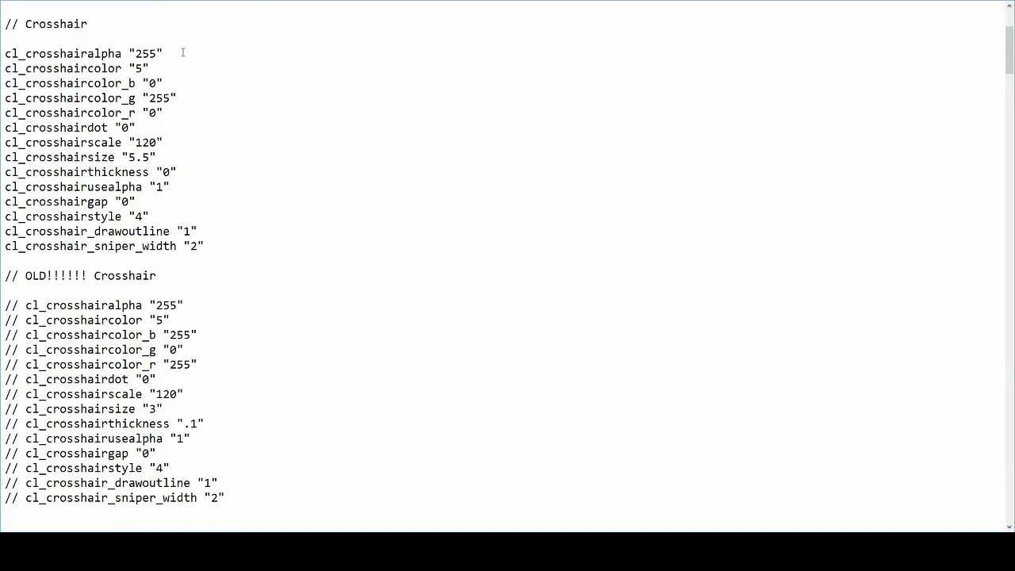
# - Highlight the whole Crosshair section and the Bobbing and movement shifting section, clearing the selection after each
pyautogui.moveTo(237, 250); pyautogui.dragTo(4, 24)
pyautogui.click(90, 23)
pyautogui.scroll(-7, 172, 106)
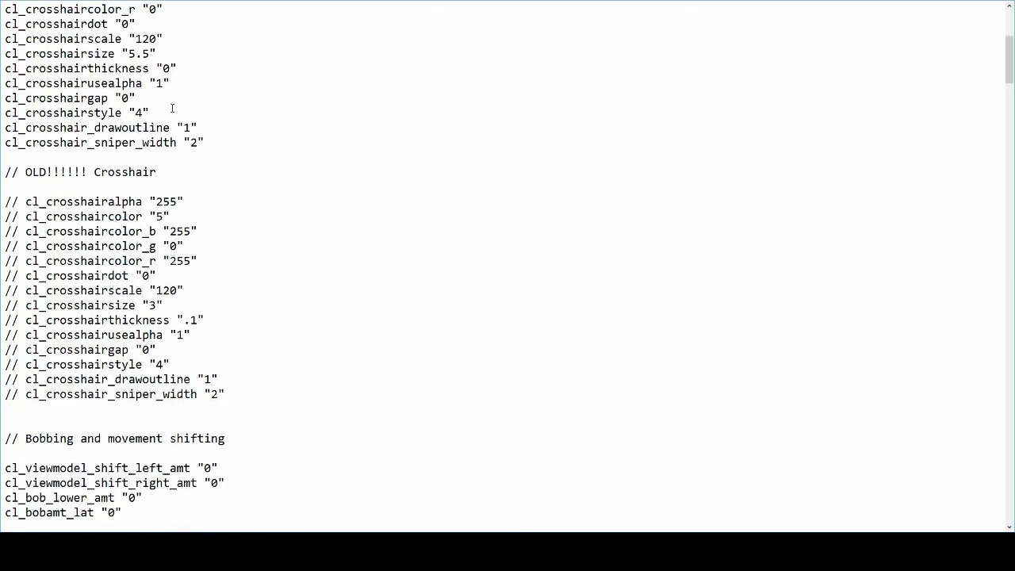
pyautogui.scroll(-1, 178, 124)
pyautogui.moveTo(108, 320); pyautogui.dragTo(6, 216)
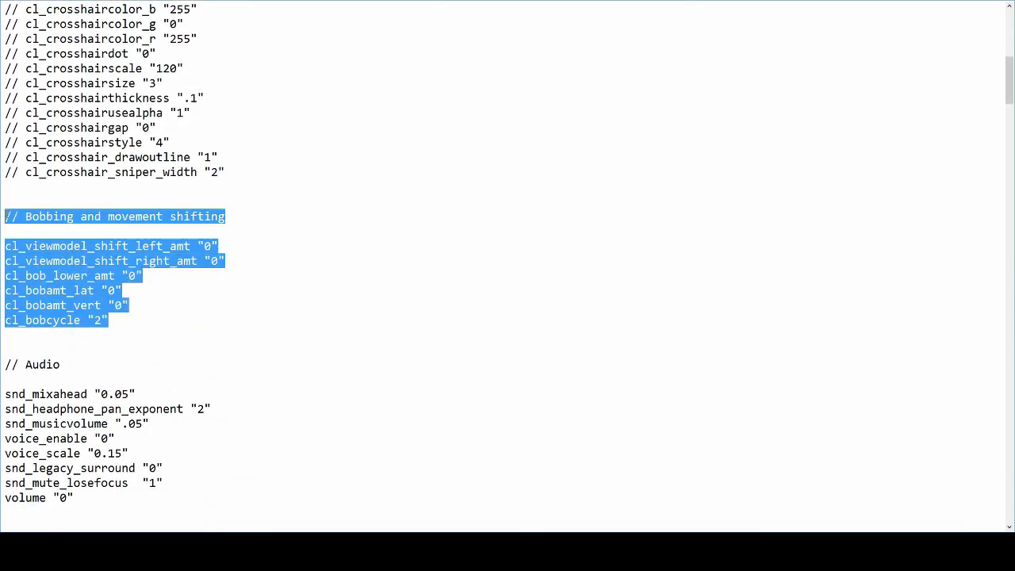
pyautogui.click(157, 318)
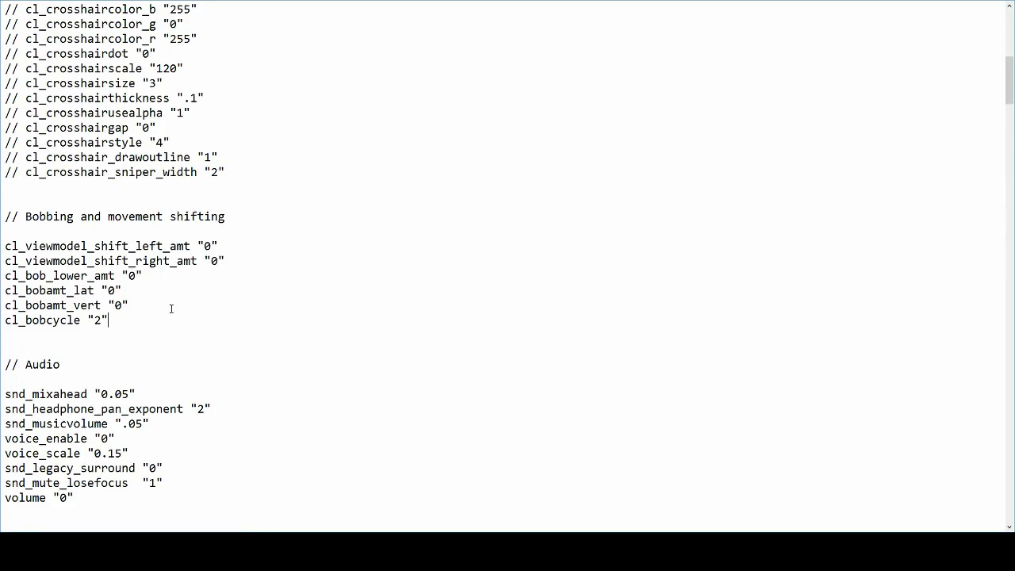
# - Highlight the whole Audio section and its snd_mixahead, snd_headphone_pan_exponent, snd_musicvolume and snd_legacy_surround lines, and clear the selection
pyautogui.scroll(-2, 169, 307)
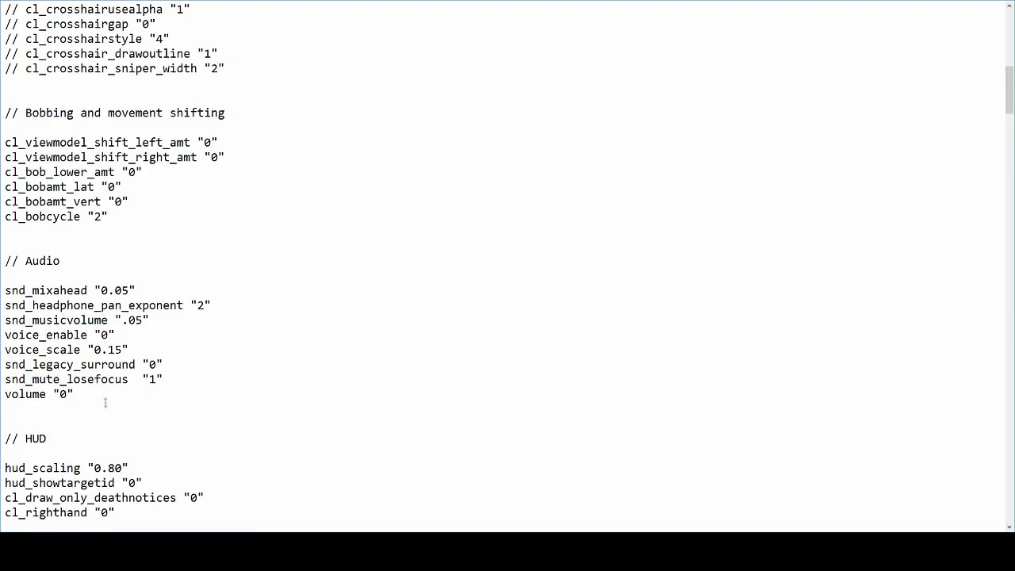
pyautogui.moveTo(106, 403); pyautogui.dragTo(7, 261)
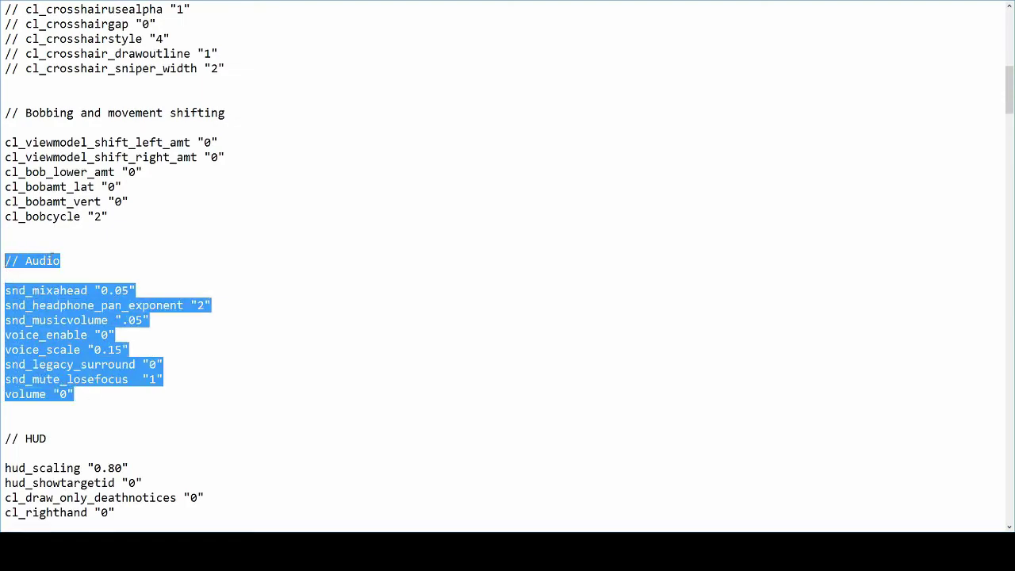
pyautogui.click(73, 258)
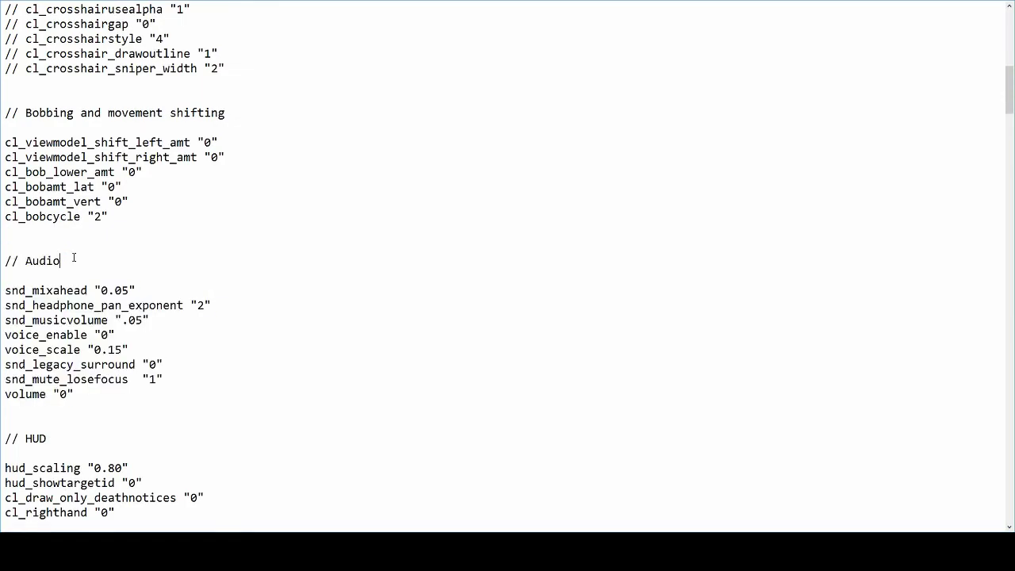
pyautogui.moveTo(6, 290); pyautogui.dragTo(197, 305)
pyautogui.moveTo(11, 320); pyautogui.dragTo(121, 320)
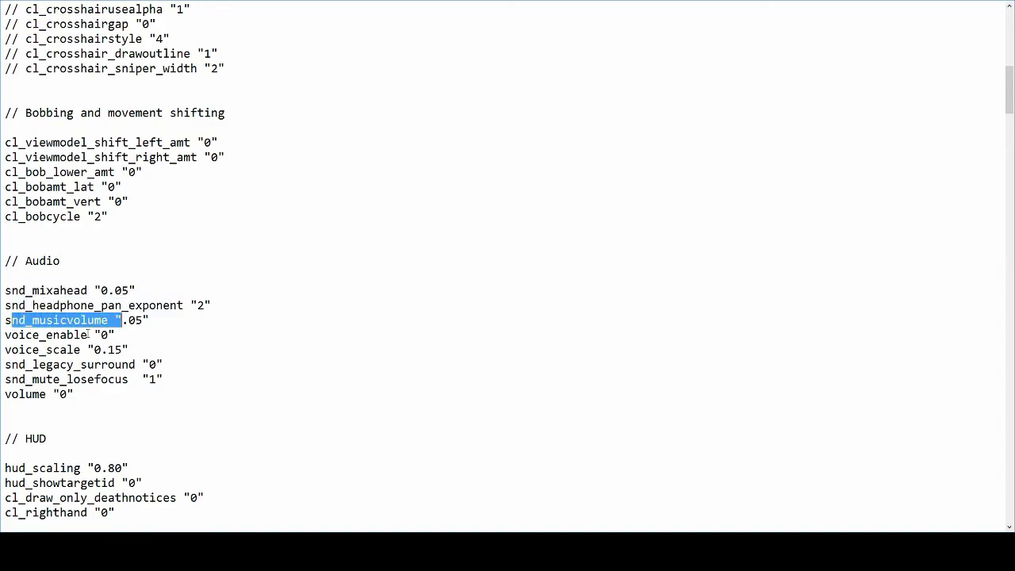
pyautogui.moveTo(6, 365)
pyautogui.mouseDown()
pyautogui.moveTo(163, 364)
pyautogui.moveTo(136, 379)
pyautogui.moveTo(5, 379)
pyautogui.mouseUp()
pyautogui.click(67, 256)
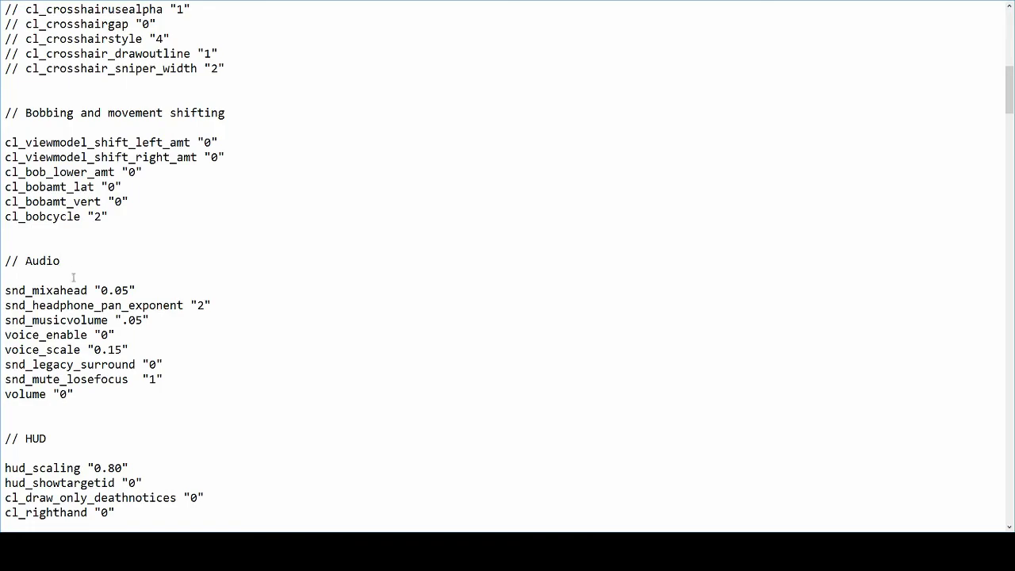
# - Highlight the volume line and the voice_enable line in the Audio section, clearing the selection after each
pyautogui.moveTo(80, 395); pyautogui.dragTo(6, 394)
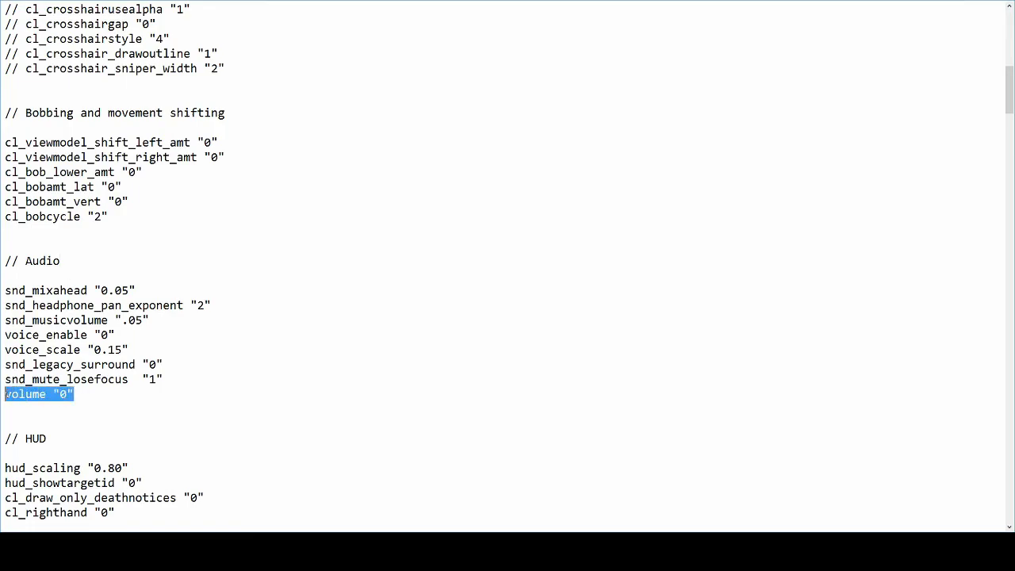
pyautogui.click(77, 259)
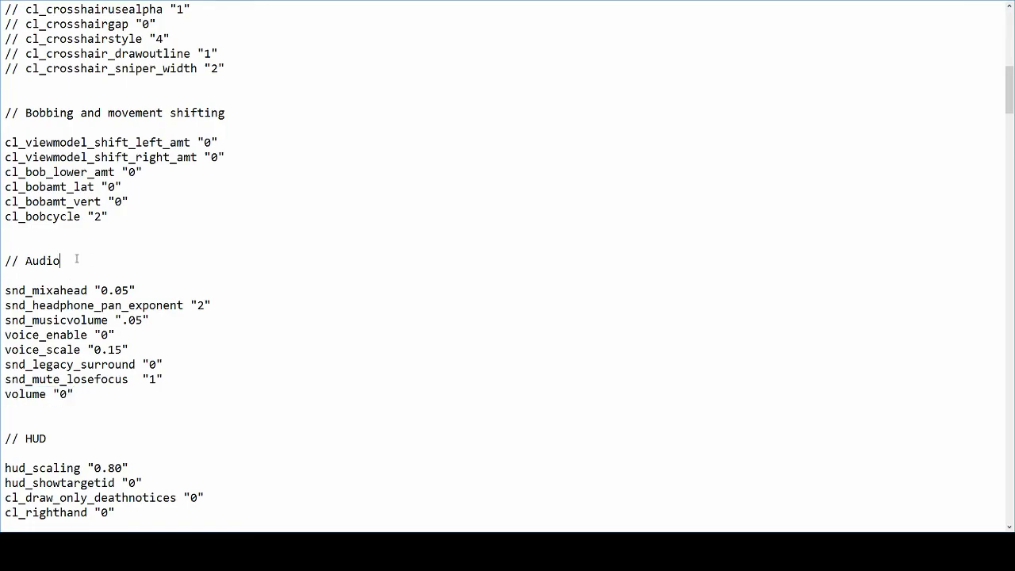
pyautogui.moveTo(116, 337); pyautogui.dragTo(4, 337)
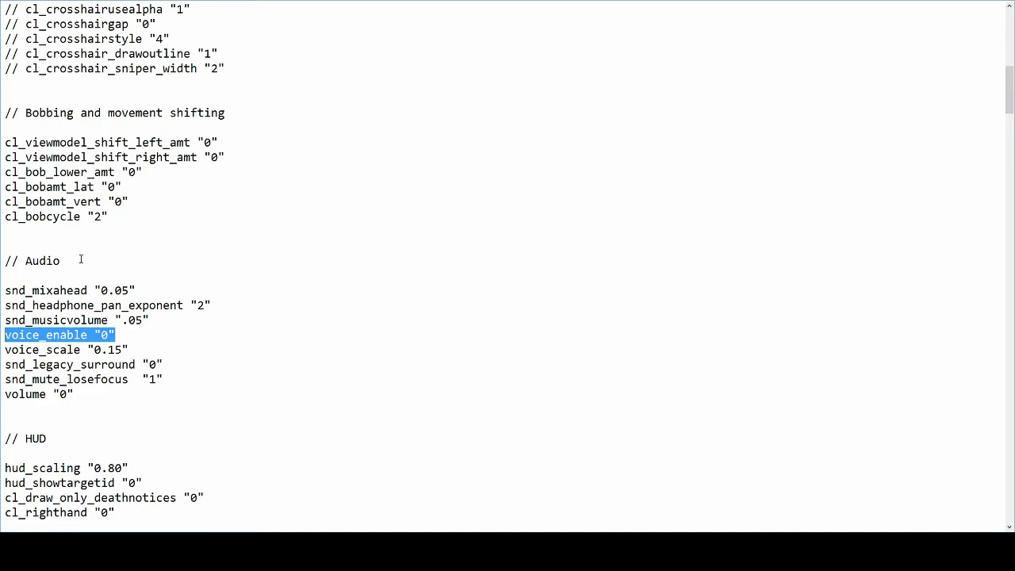
pyautogui.click(81, 260)
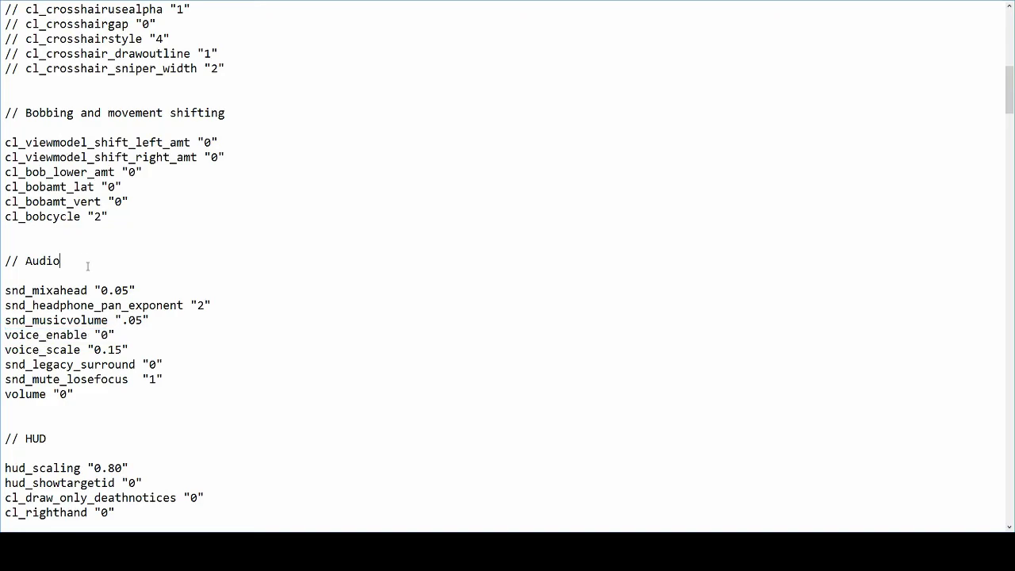
# - Highlight the whole HUD section and its cl_autowepswitch line, clearing the selection after each
pyautogui.scroll(-6, 115, 269)
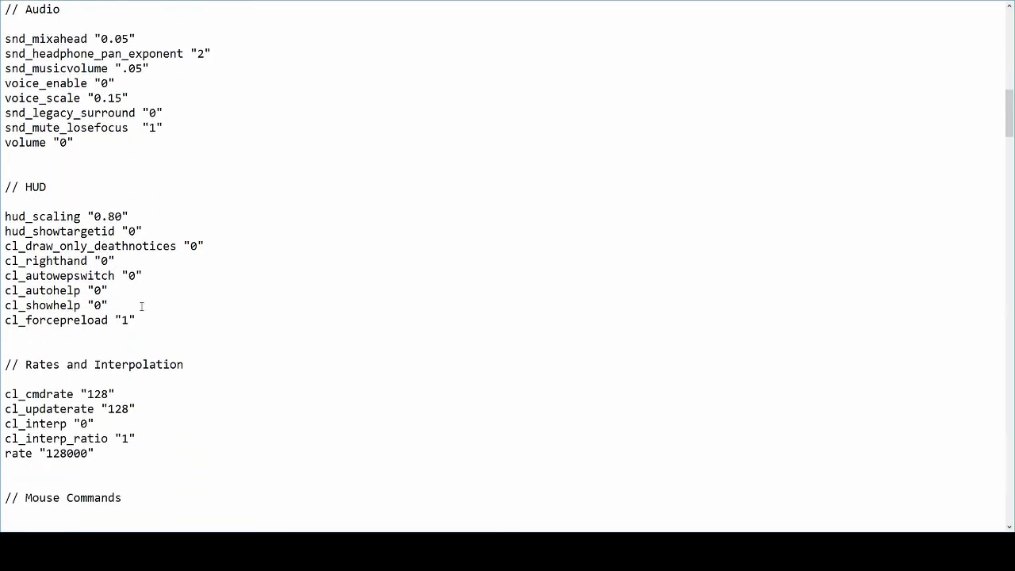
pyautogui.moveTo(135, 320); pyautogui.dragTo(5, 187)
pyautogui.click(65, 187)
pyautogui.scroll(-3, 118, 346)
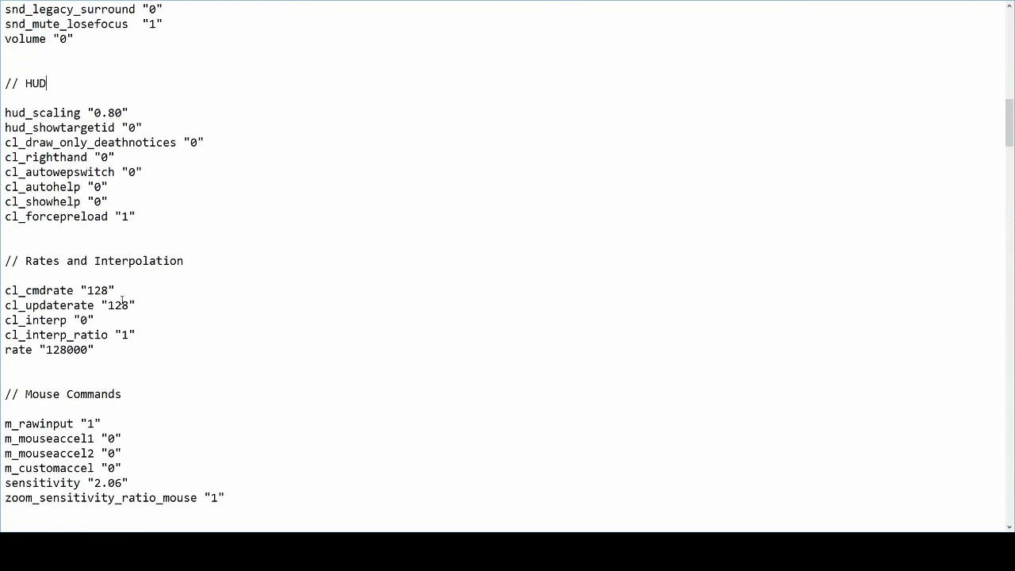
pyautogui.moveTo(142, 172); pyautogui.dragTo(5, 173)
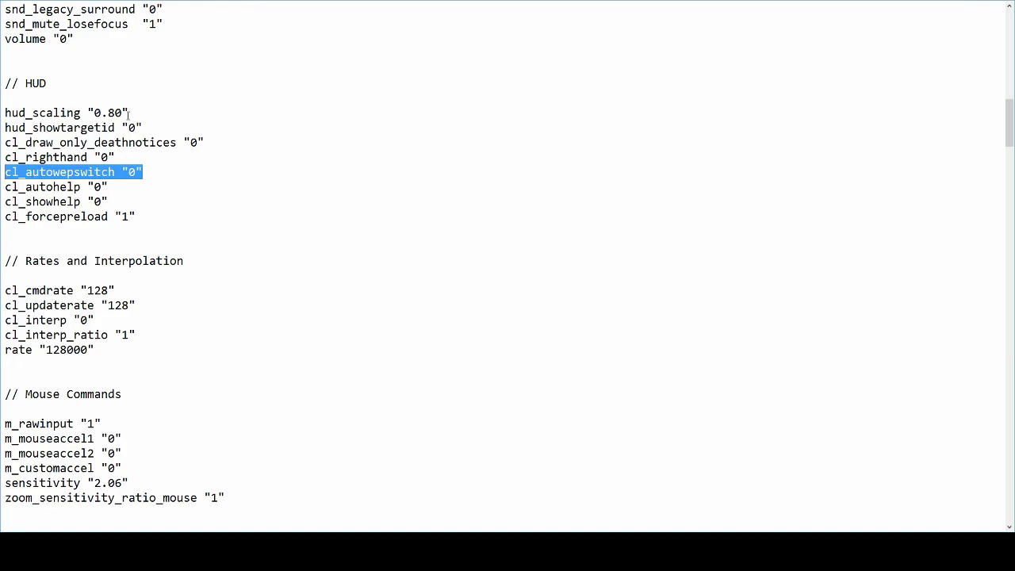
pyautogui.click(75, 85)
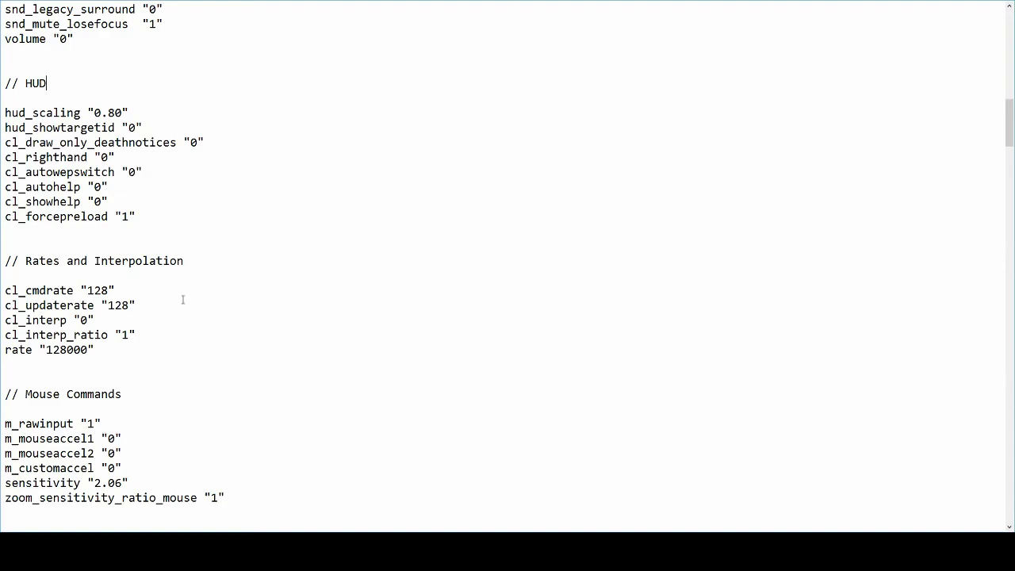
# - Highlight the Rates and Interpolation section, the sensitivity line and the three mouse acceleration lines under Mouse Commands, and clear the selection
pyautogui.moveTo(6, 261); pyautogui.dragTo(125, 351)
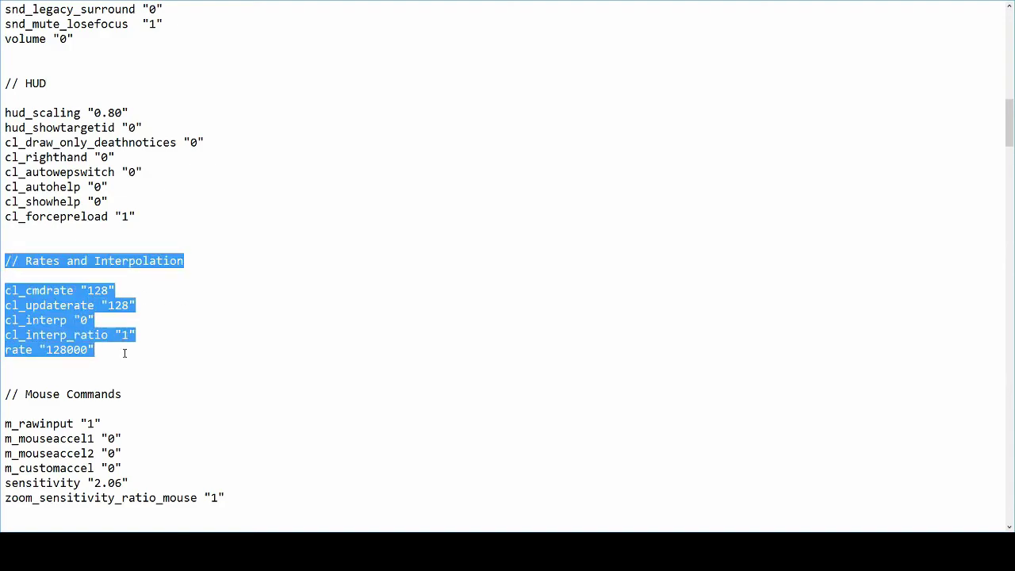
pyautogui.click(124, 352)
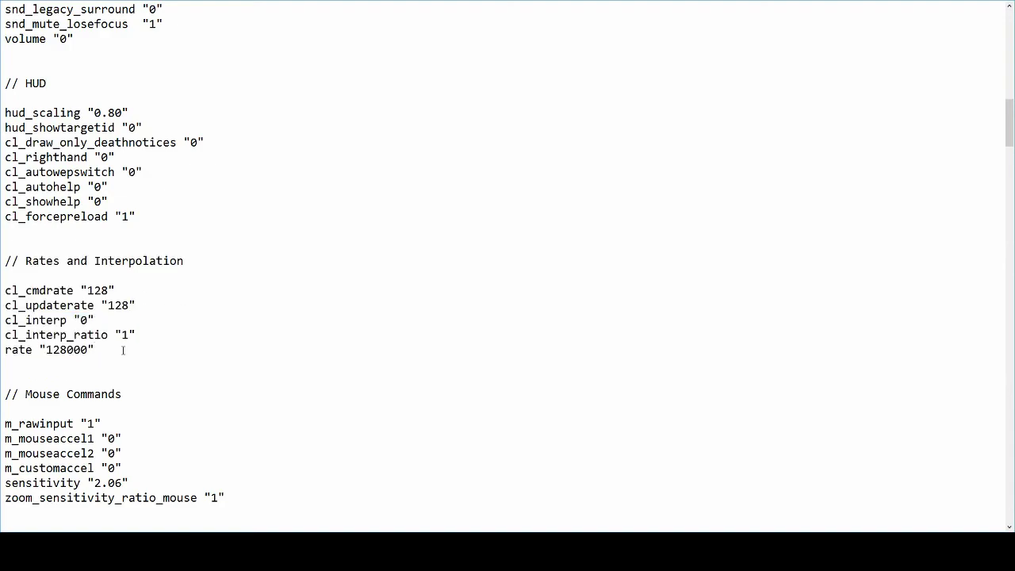
pyautogui.scroll(-2, 122, 350)
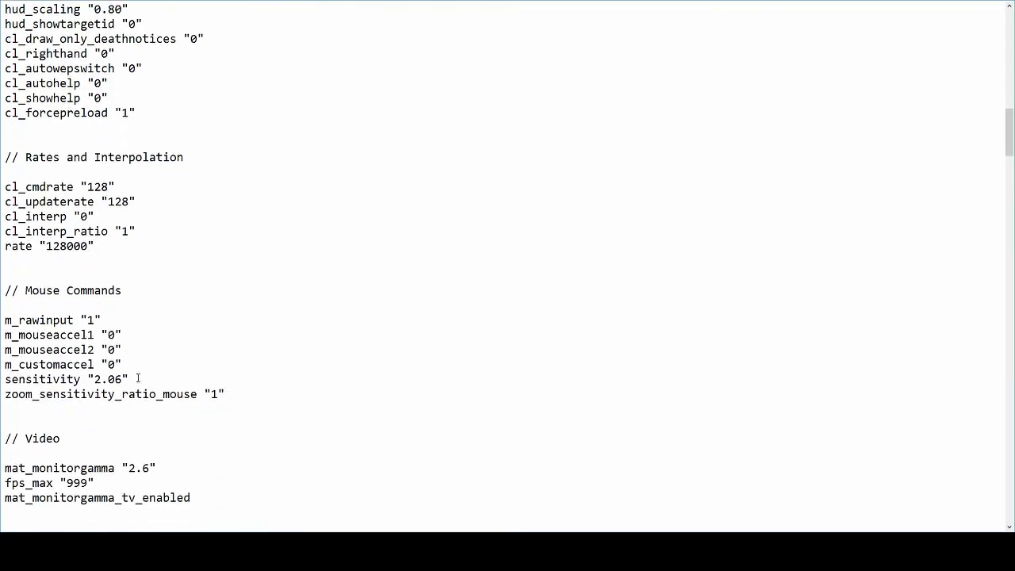
pyautogui.moveTo(136, 379); pyautogui.dragTo(4, 379)
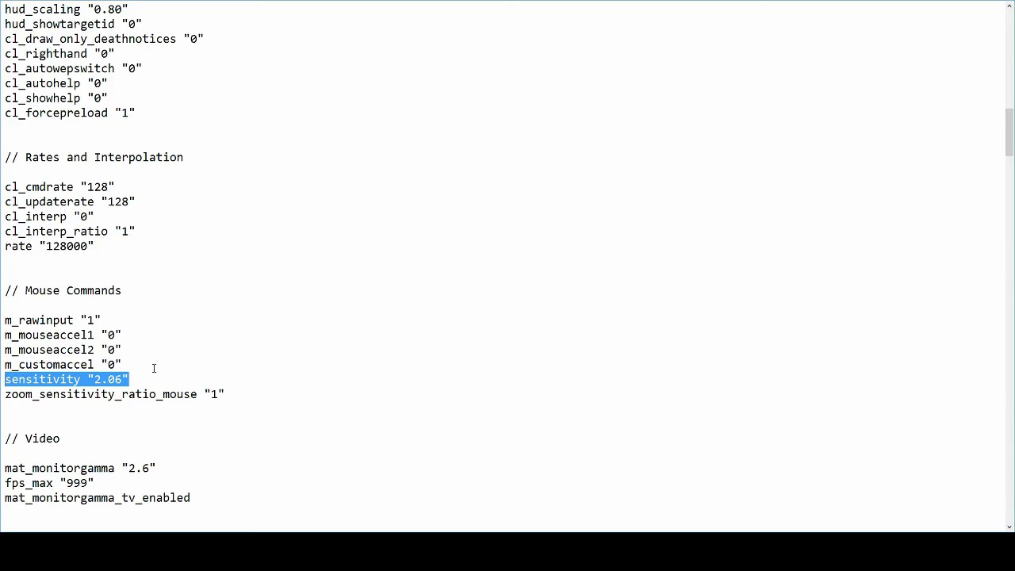
pyautogui.moveTo(154, 366); pyautogui.dragTo(4, 335)
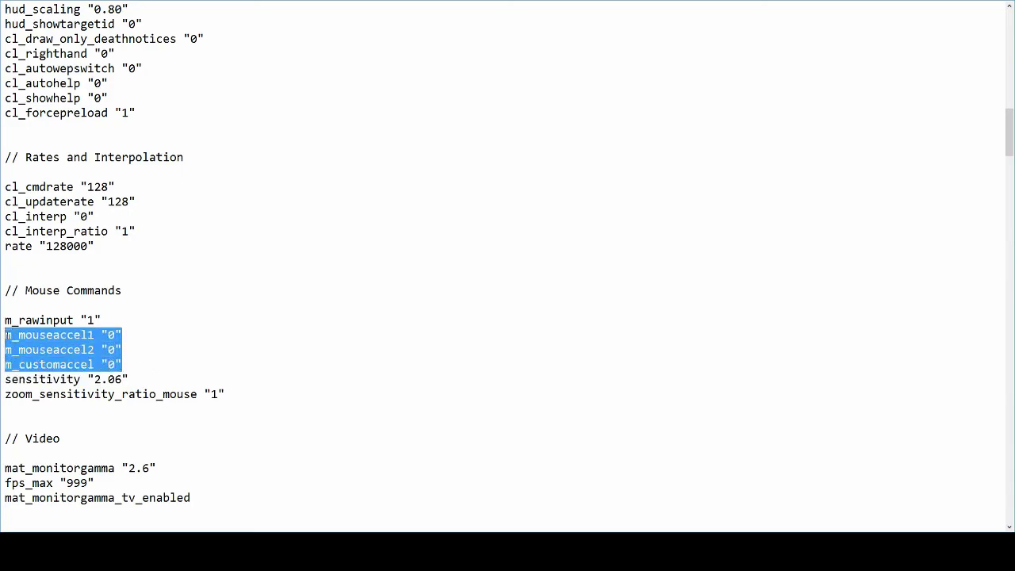
pyautogui.click(124, 294)
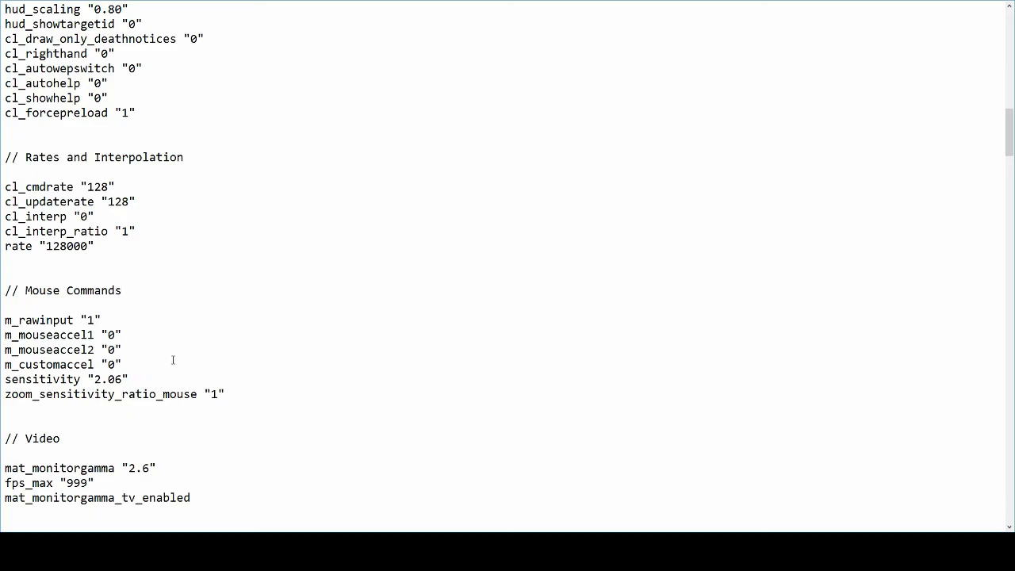
pyautogui.write('I use 450dpi')
pyautogui.press('BackSpace')
pyautogui.press('BackSpace')
pyautogui.press('BackSpace')
pyautogui.press('BackSpace')
pyautogui.press('BackSpace')
pyautogui.press('BackSpace')
pyautogui.press('BackSpace')
pyautogui.press('BackSpace')
pyautogui.press('BackSpace')
pyautogui.press('BackSpace')
pyautogui.press('BackSpace')
pyautogui.press('BackSpace')
pyautogui.press('BackSpace')
# - Highlight the whole Video section and the whole Net Graph section, and clear the selection
pyautogui.scroll(-2, 173, 360)
pyautogui.moveTo(195, 392); pyautogui.dragTo(4, 333)
pyautogui.scroll(-2, 116, 383)
pyautogui.scroll(-2, 117, 383)
pyautogui.moveTo(126, 397); pyautogui.dragTo(4, 244)
pyautogui.click(170, 398)
# - In the Buy Binds section, highlight the give weapon_m4a1 and give weapon_galilar commands and the KP_DOWNARROW bind line, and clear the selection
pyautogui.scroll(-7, 169, 398)
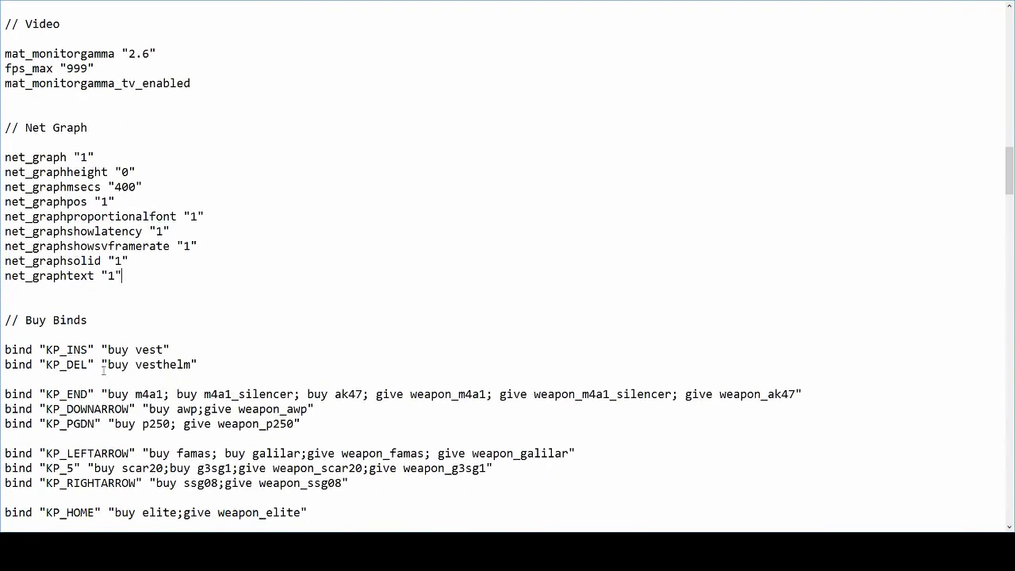
pyautogui.scroll(-3, 49, 305)
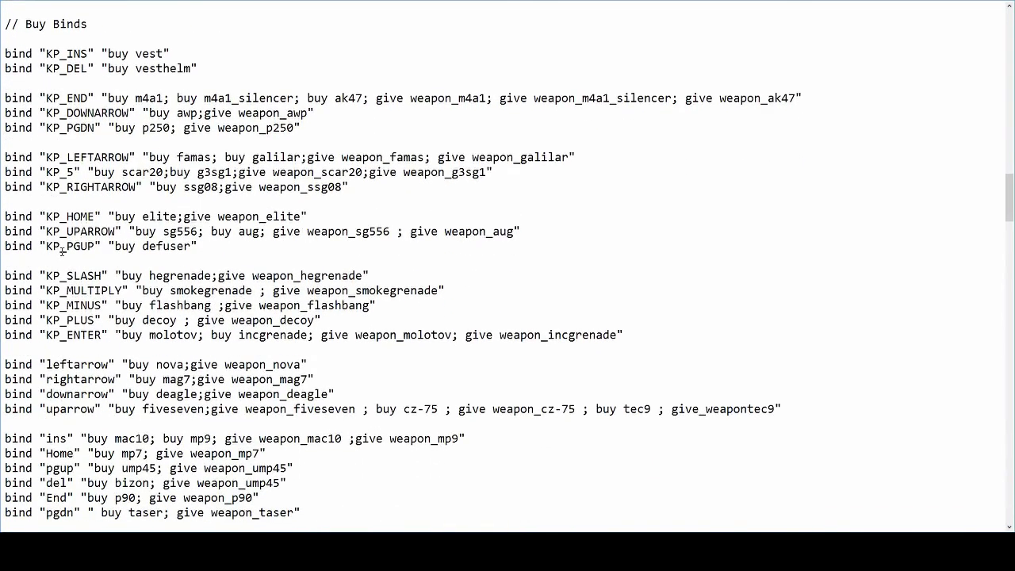
pyautogui.scroll(1, 70, 246)
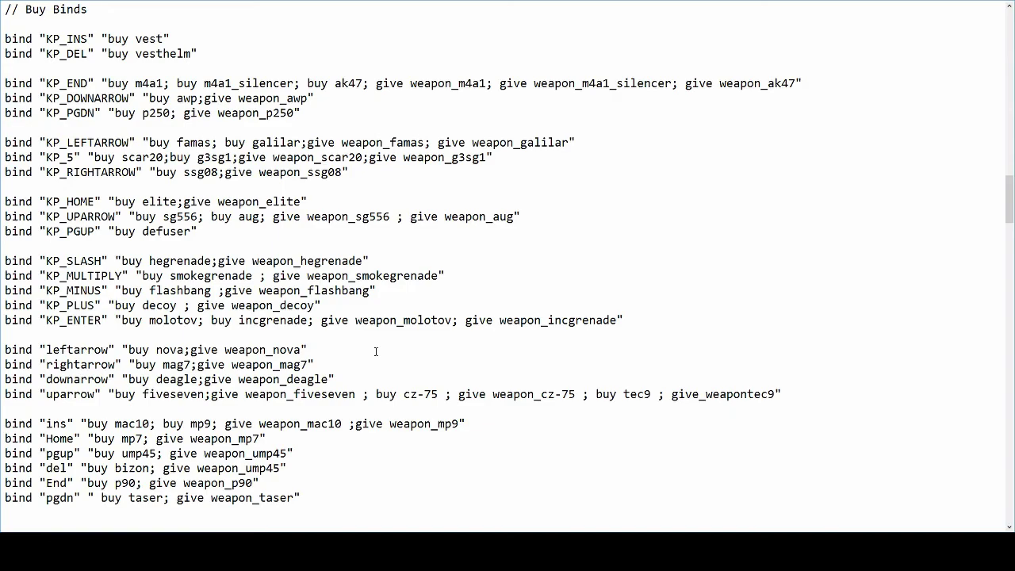
pyautogui.moveTo(377, 83); pyautogui.dragTo(480, 83)
pyautogui.moveTo(438, 144); pyautogui.dragTo(551, 143)
pyautogui.moveTo(315, 98); pyautogui.dragTo(5, 99)
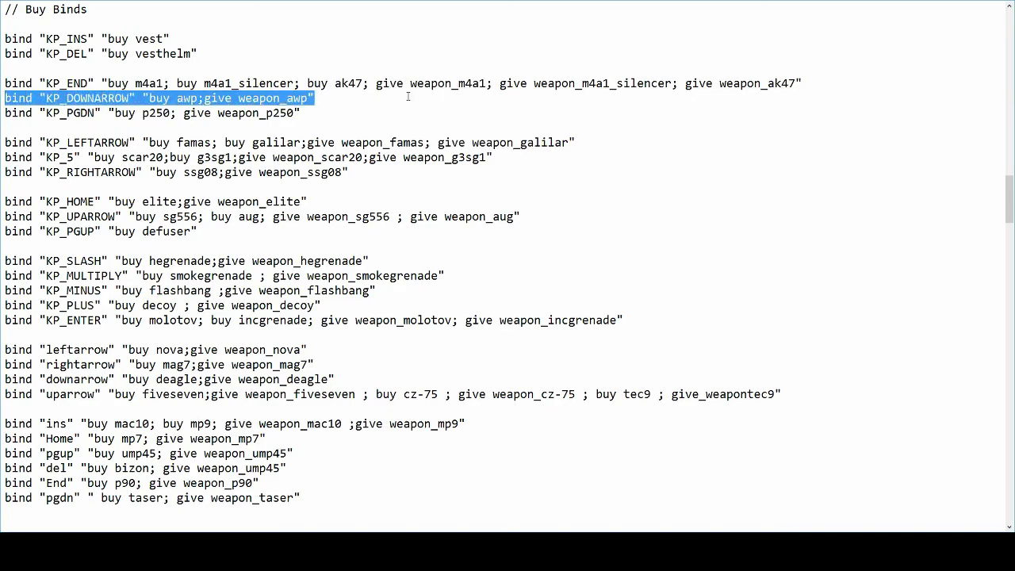
pyautogui.click(409, 97)
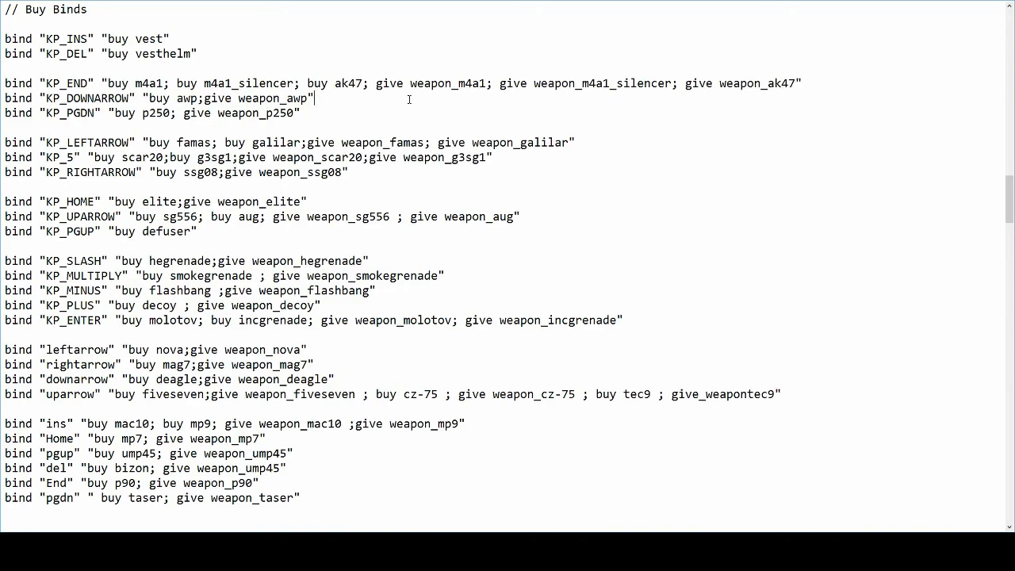
# - Highlight the cl_righthand binds from "q" to "scrolllock" under Misc. Binds, clear the selection and view the remaining binds
pyautogui.scroll(-5, 409, 99)
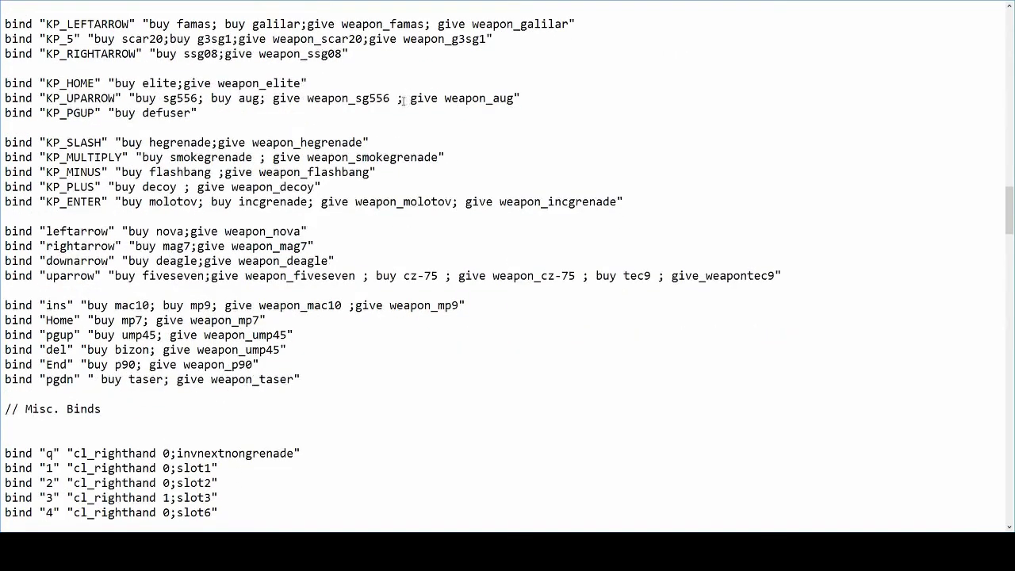
pyautogui.scroll(-5, 401, 101)
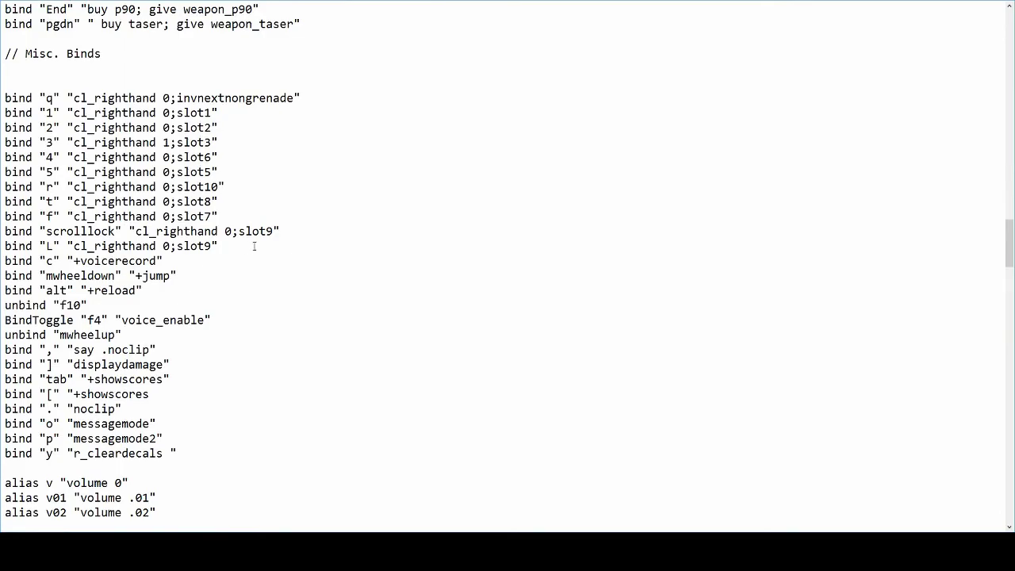
pyautogui.moveTo(279, 230); pyautogui.dragTo(3, 96)
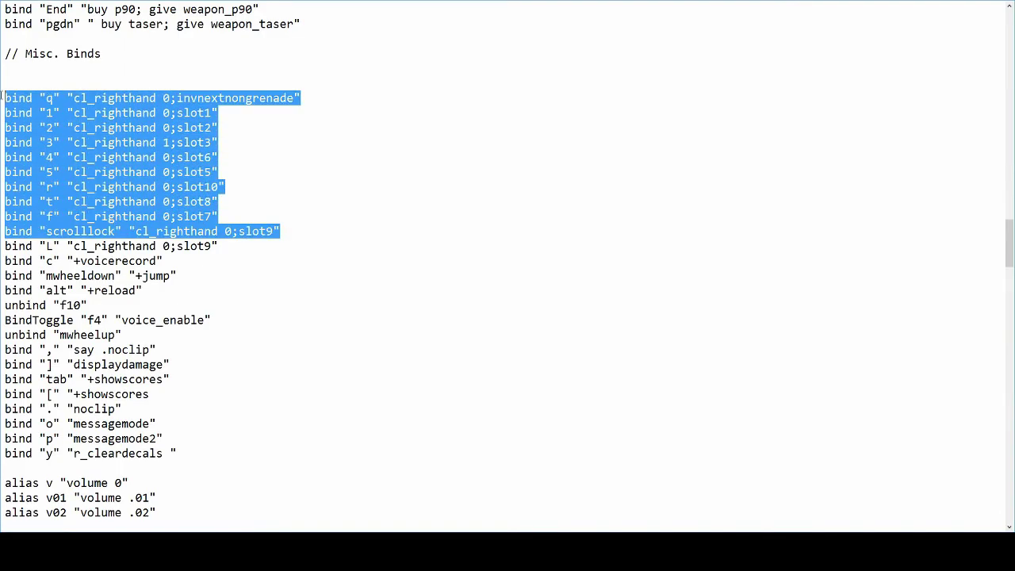
pyautogui.click(295, 169)
pyautogui.scroll(-1, 299, 200)
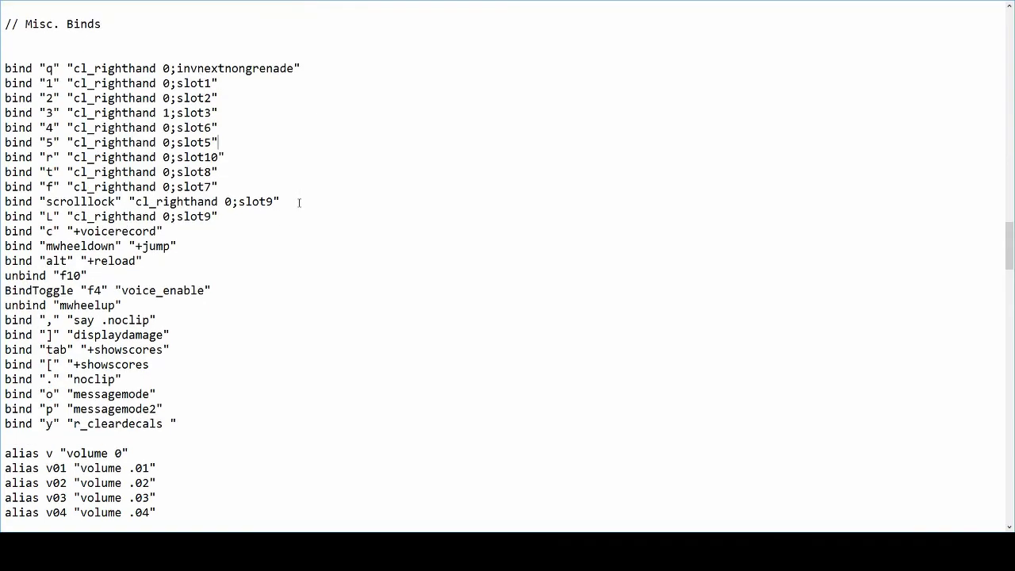
pyautogui.scroll(-1, 299, 202)
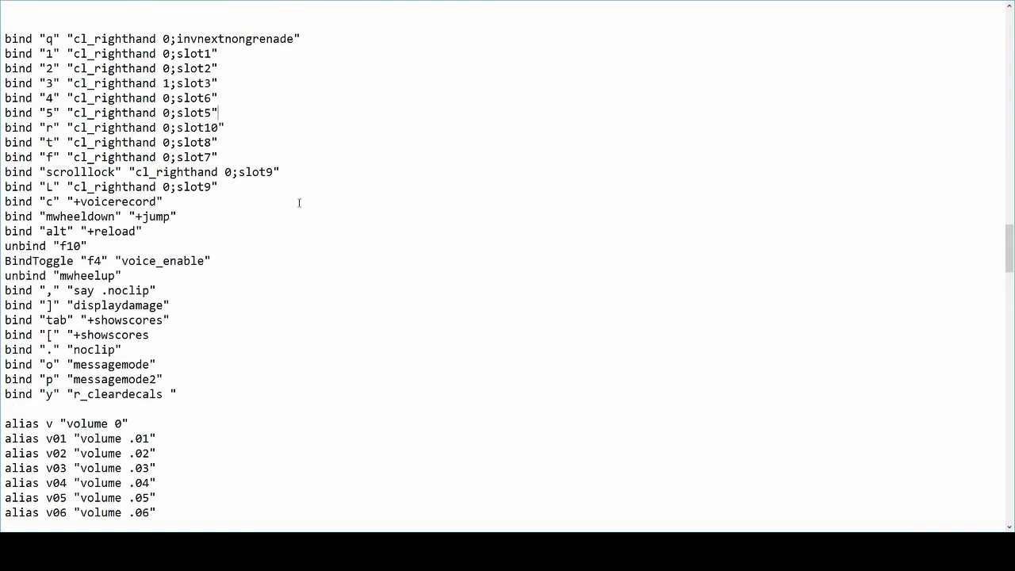
pyautogui.scroll(1, 299, 202)
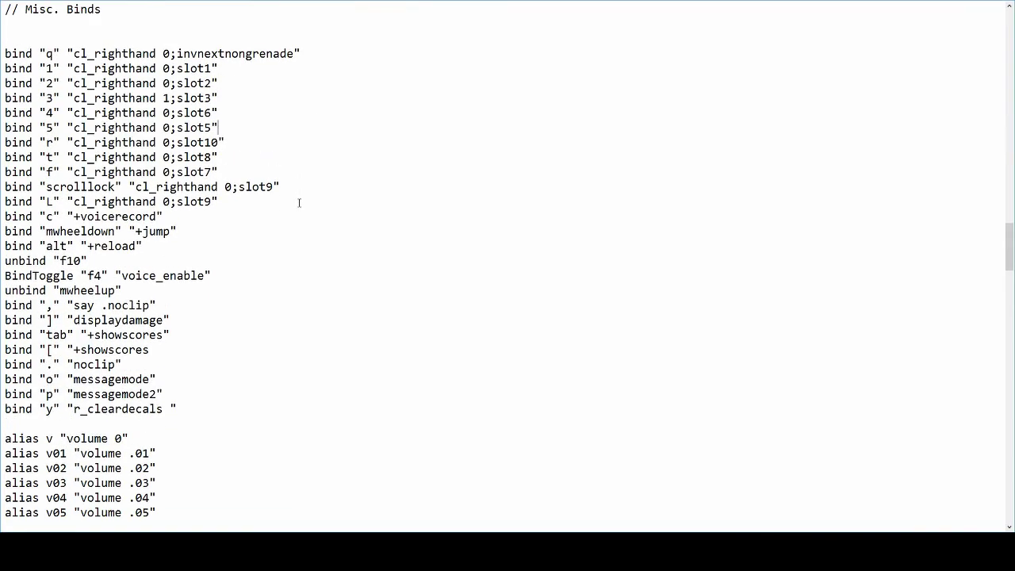
# - Insert a blank line above the bind "c" "+voicerecord" line and highlight the BindToggle "f4" "voice_enable" line
pyautogui.click(6, 215)
pyautogui.press('Return')
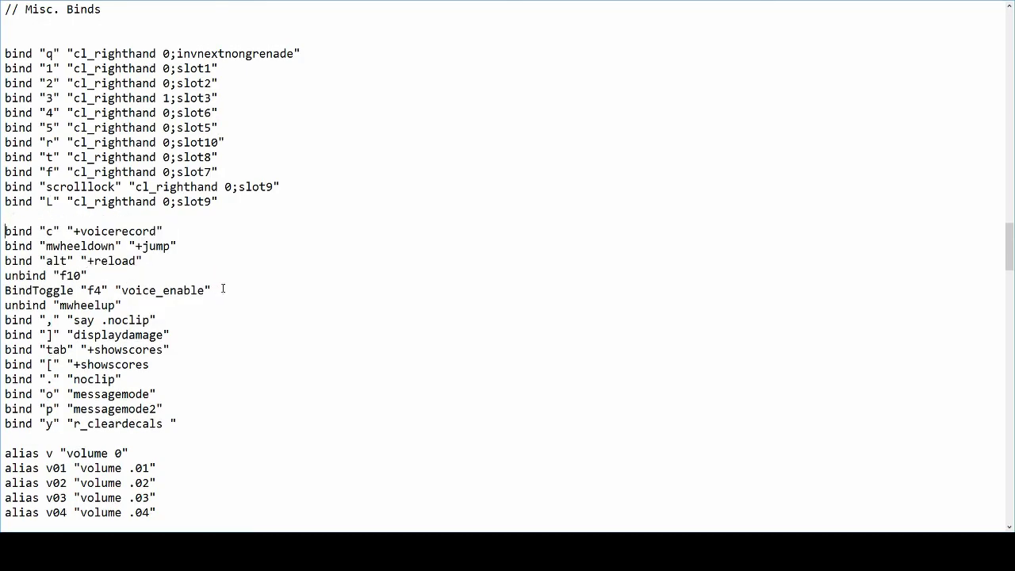
pyautogui.moveTo(223, 289); pyautogui.dragTo(5, 291)
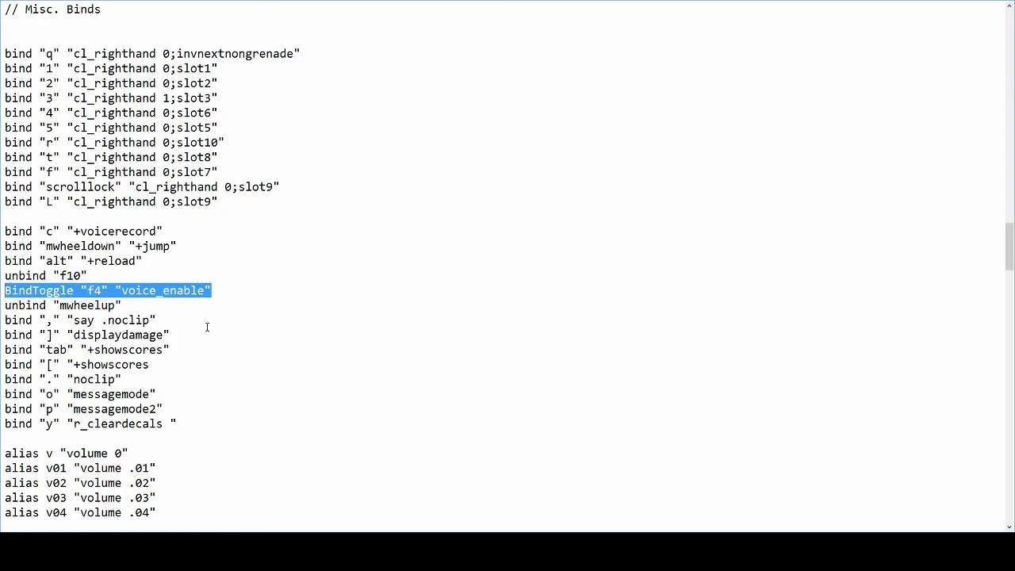
# - Highlight the bind "tab" "+showscores" line under Misc. Binds and clear the selection
pyautogui.moveTo(170, 350); pyautogui.dragTo(5, 350)
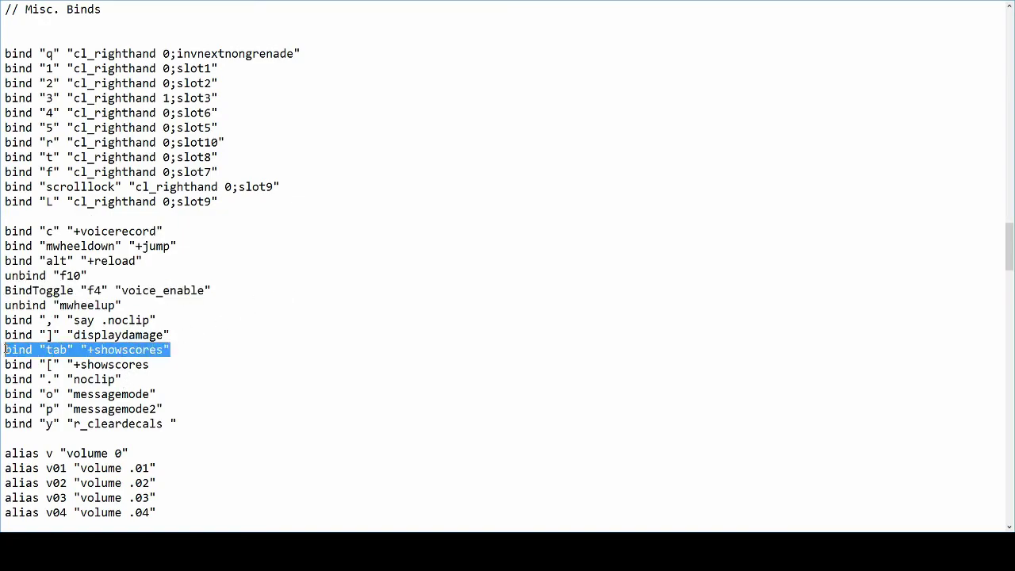
pyautogui.click(184, 352)
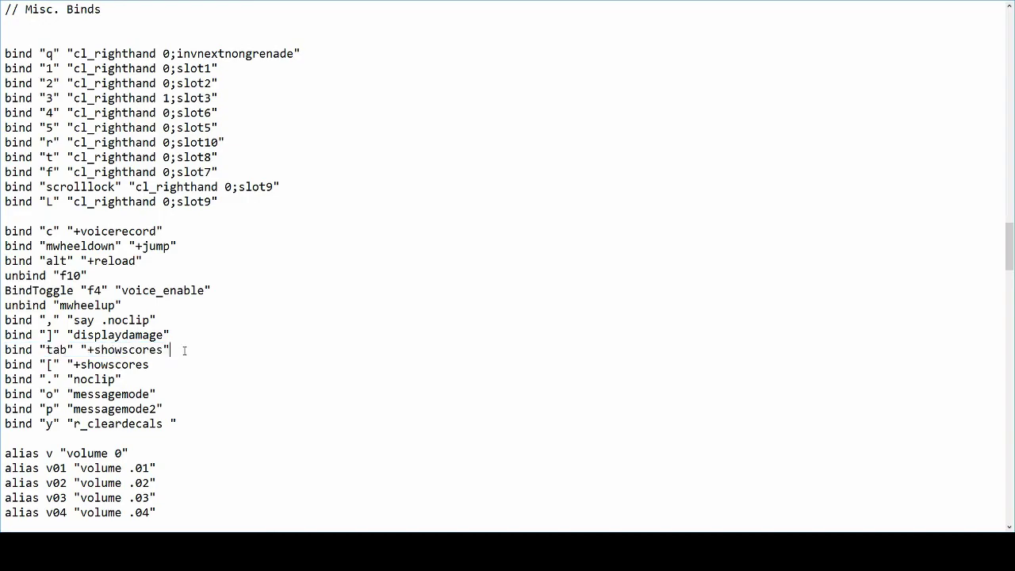
# - In the volume aliases, highlight the first word alias, the whole alias v "volume 0" line and the alias v3 "volume .30" line
pyautogui.scroll(-7, 178, 352)
pyautogui.scroll(-2, 173, 354)
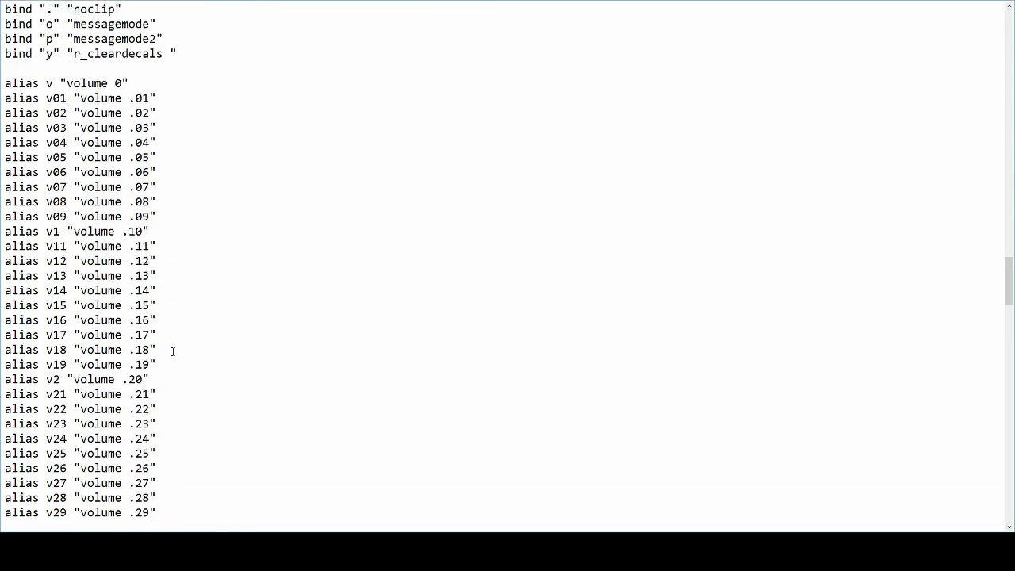
pyautogui.moveTo(5, 39); pyautogui.dragTo(40, 39)
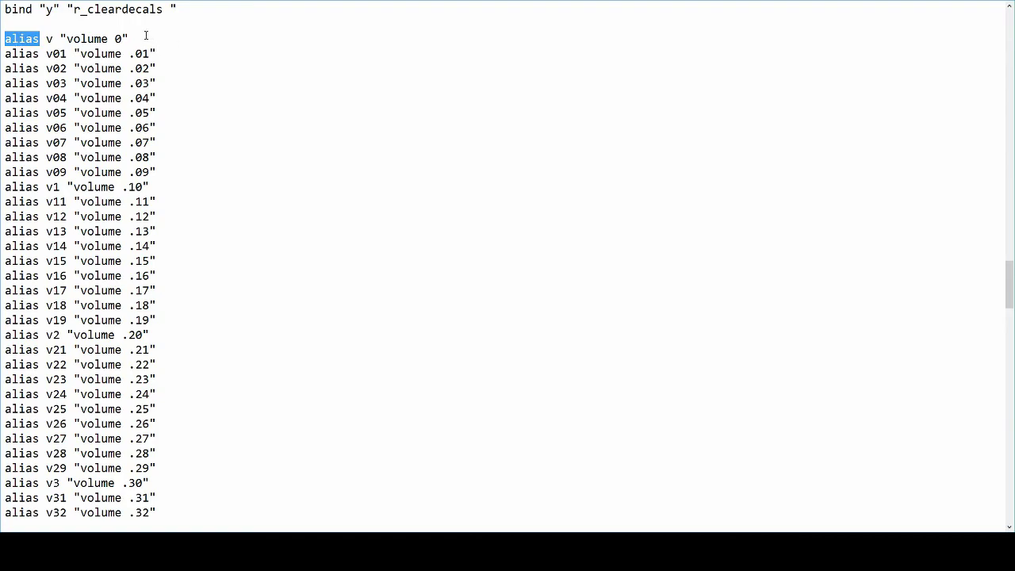
pyautogui.moveTo(146, 37); pyautogui.dragTo(4, 38)
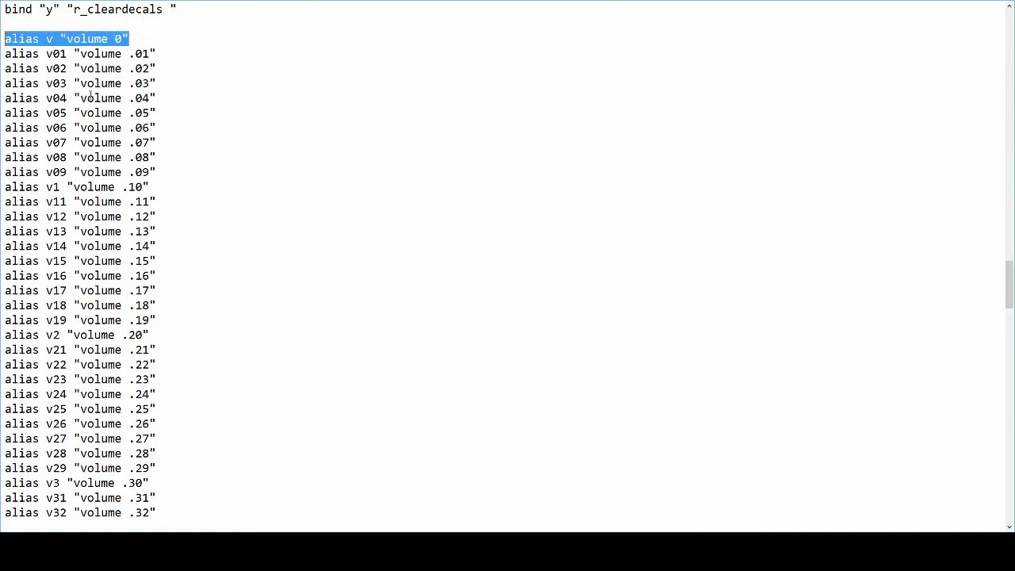
pyautogui.moveTo(149, 483); pyautogui.dragTo(6, 484)
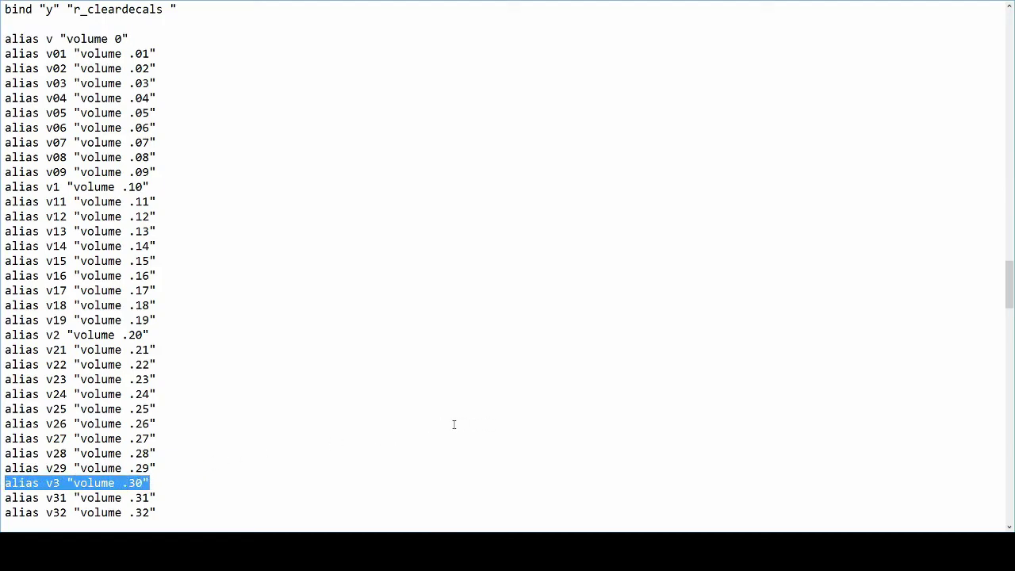
# - Highlight the start of the jumpthrow alias lines, clear the selection and place the cursor at the end of the Displaydamage - Switch Script heading
pyautogui.scroll(-5, 407, 419)
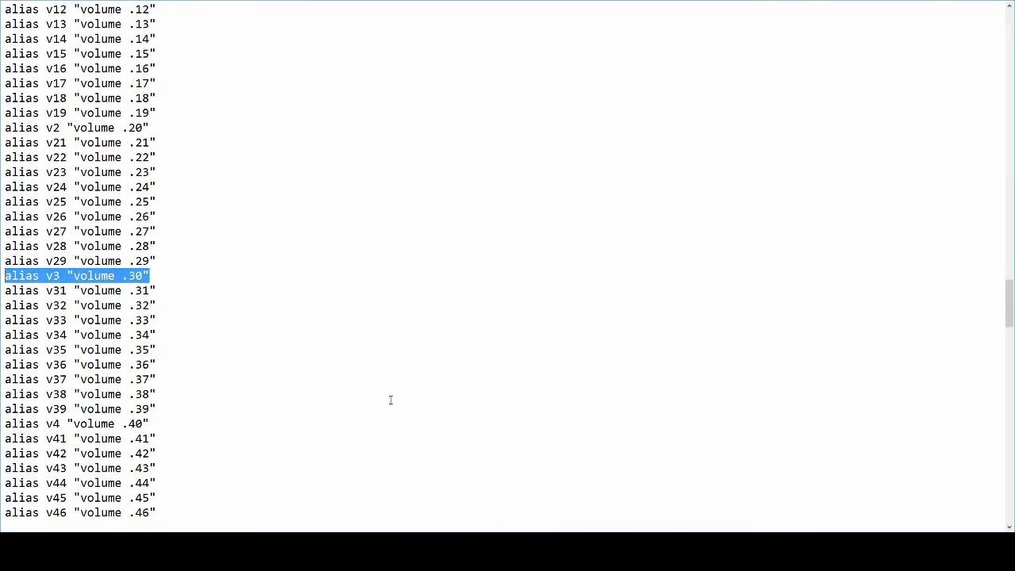
pyautogui.scroll(-7, 390, 400)
pyautogui.moveTo(54, 320); pyautogui.dragTo(3, 305)
pyautogui.click(31, 292)
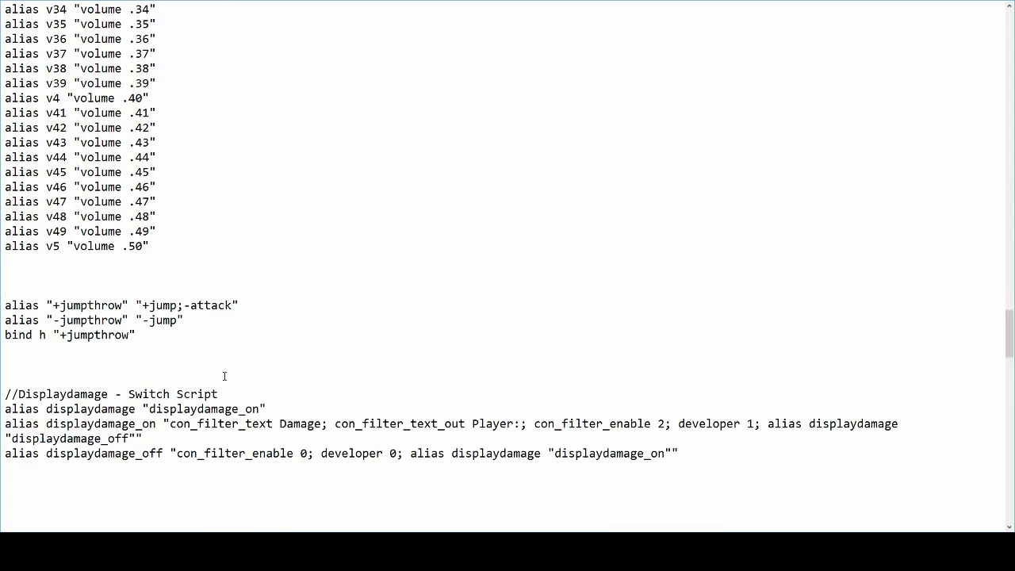
pyautogui.scroll(-2, 143, 388)
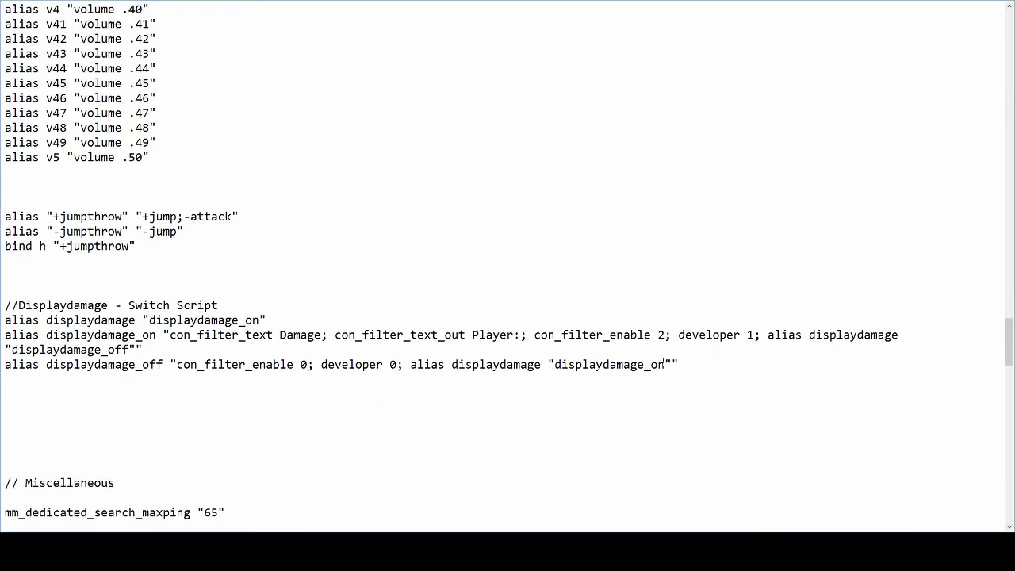
pyautogui.click(231, 300)
# - Under Miscellaneous, highlight the mm_dedicated_search_maxping "65" and cl_disablehtmlmotd "1" lines one after the other and clear the selection
pyautogui.scroll(-6, 252, 286)
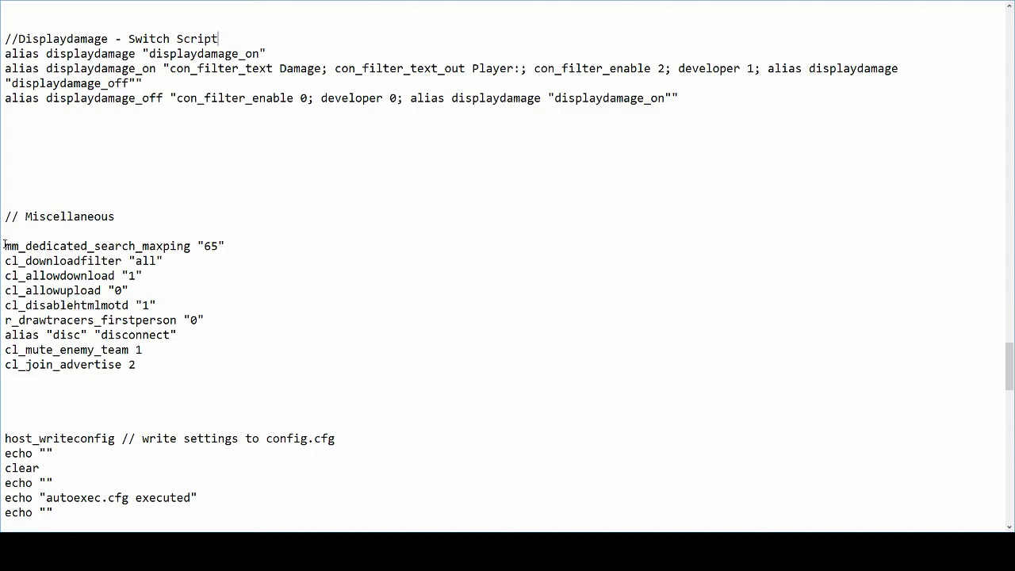
pyautogui.moveTo(4, 246); pyautogui.dragTo(227, 247)
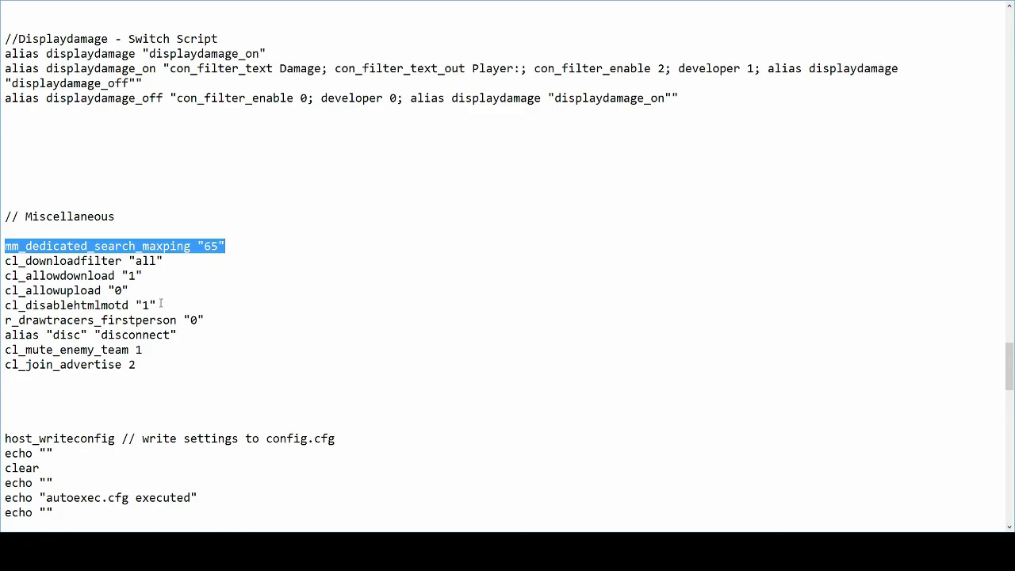
pyautogui.moveTo(159, 305); pyautogui.dragTo(2, 305)
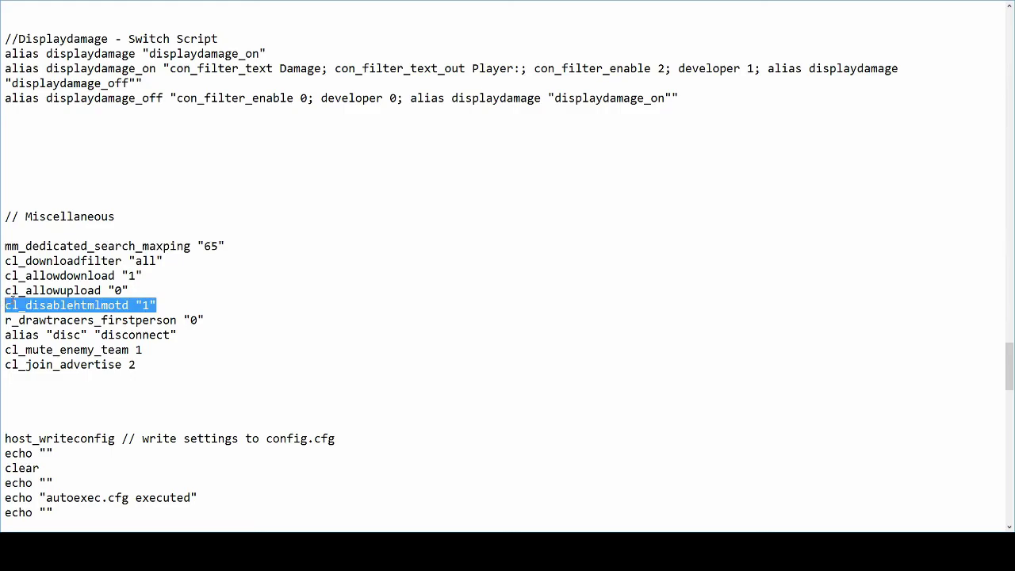
pyautogui.click(125, 218)
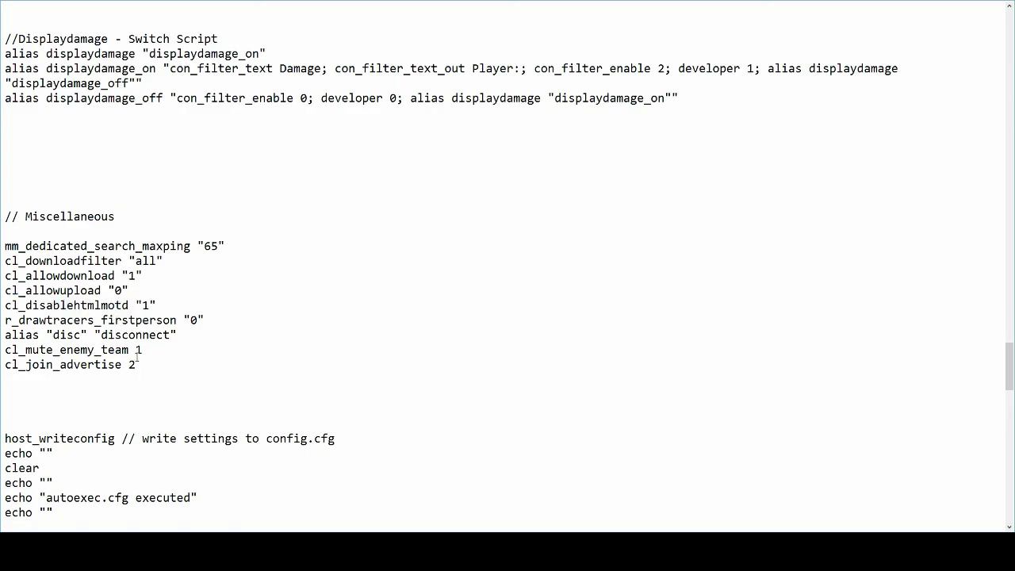
# - Highlight the alias "disc" "disconnect", cl_mute_enemy_team 1 and cl_join_advertise 2 lines in turn and clear the selection
pyautogui.moveTo(176, 334); pyautogui.dragTo(5, 335)
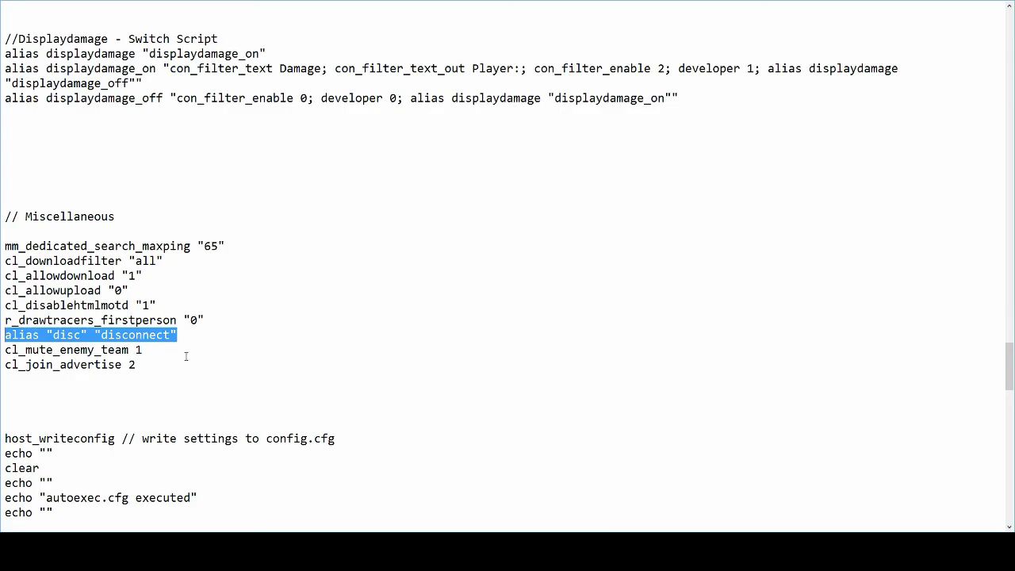
pyautogui.click(146, 350)
pyautogui.moveTo(146, 350); pyautogui.dragTo(4, 350)
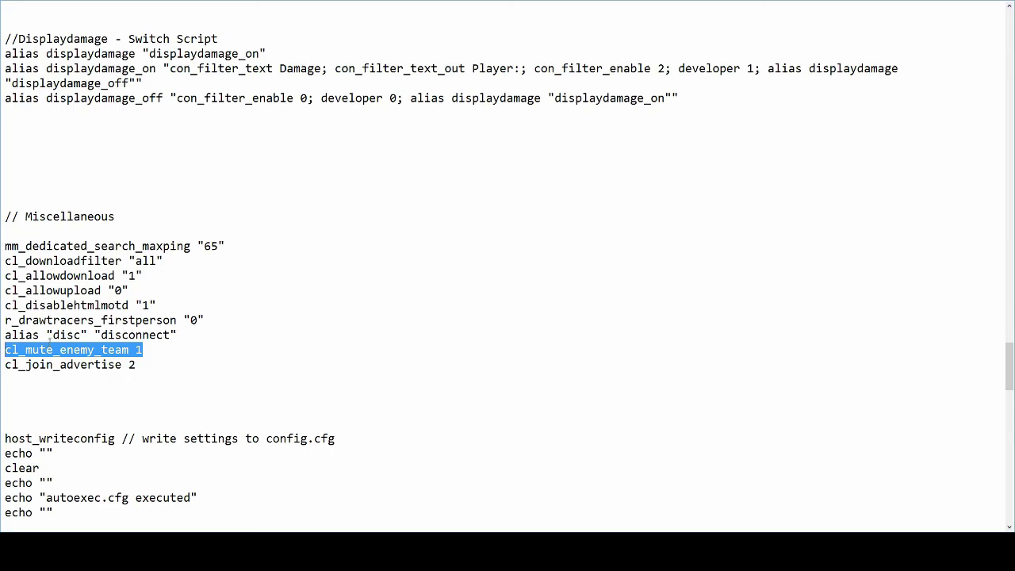
pyautogui.moveTo(147, 365); pyautogui.dragTo(7, 365)
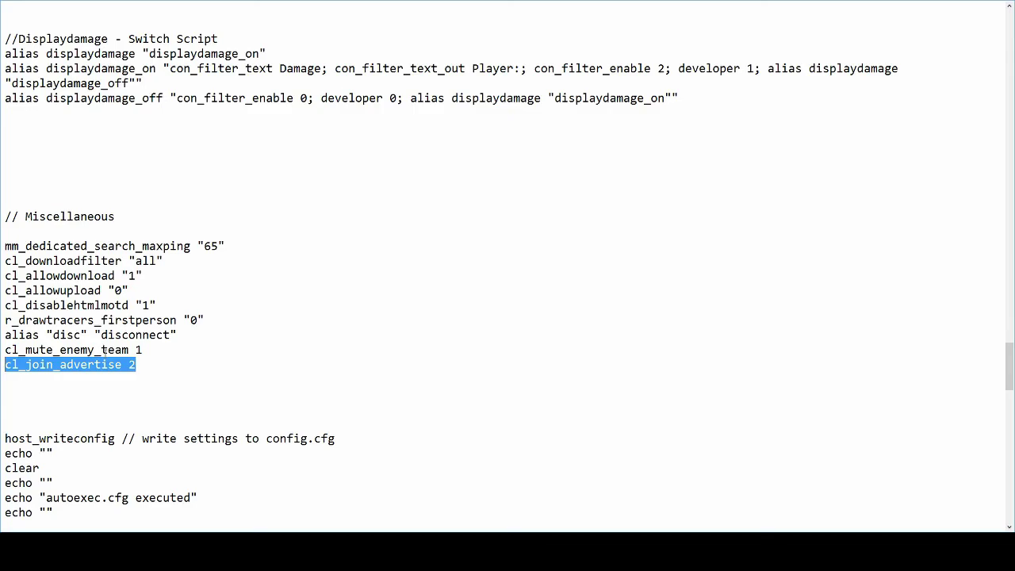
pyautogui.click(156, 363)
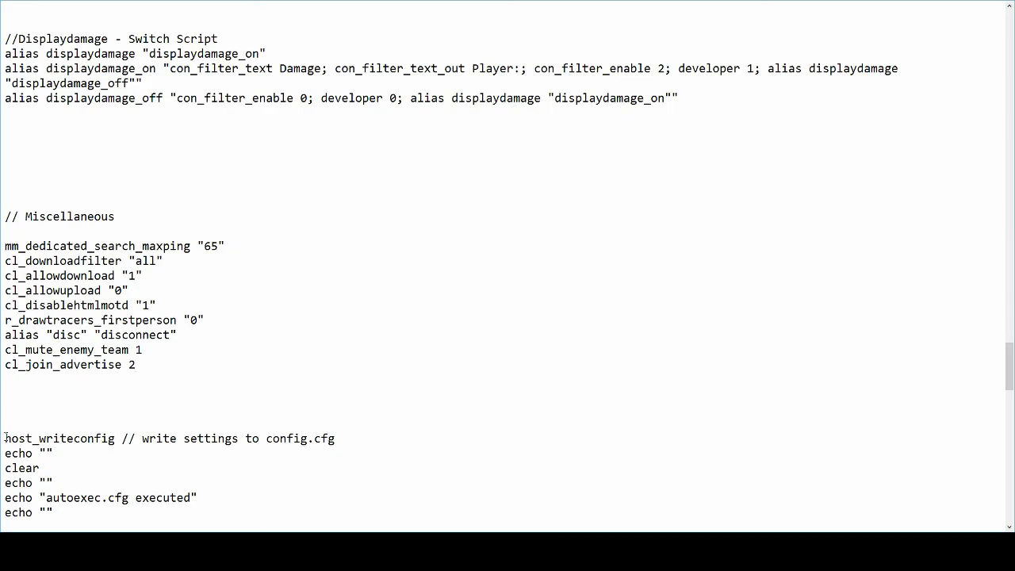
# - Highlight the first echo "" line and the host_writeconfig command, clear the selection and view the echo text art below
pyautogui.scroll(-3, 5, 438)
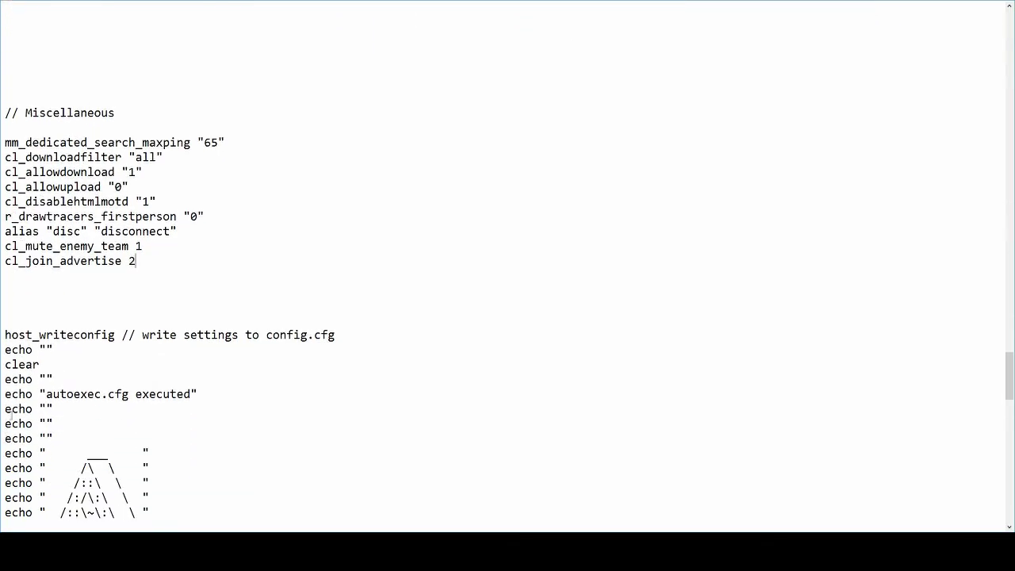
pyautogui.moveTo(5, 348); pyautogui.dragTo(65, 349)
pyautogui.scroll(-3, 65, 348)
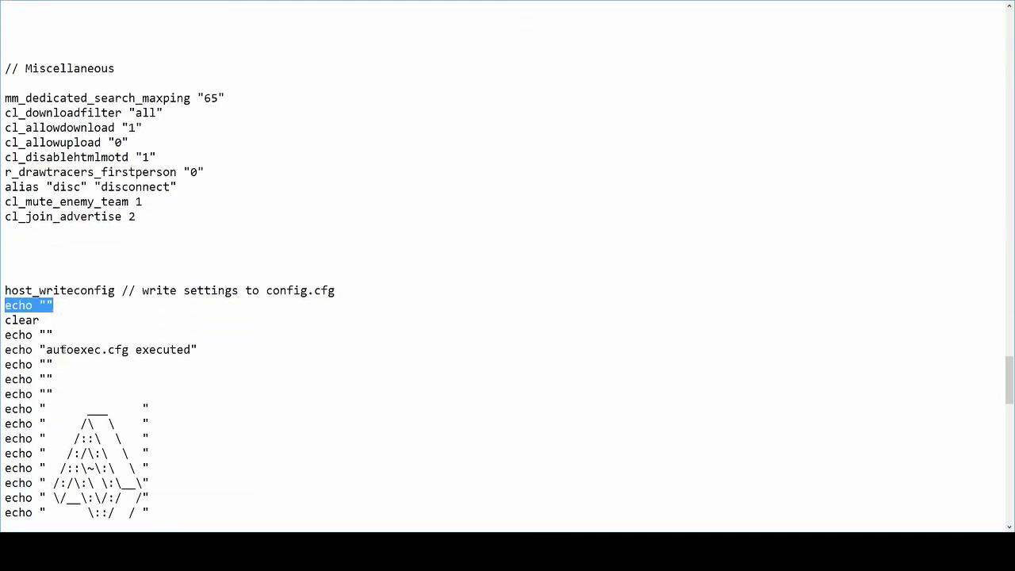
pyautogui.scroll(-1, 64, 349)
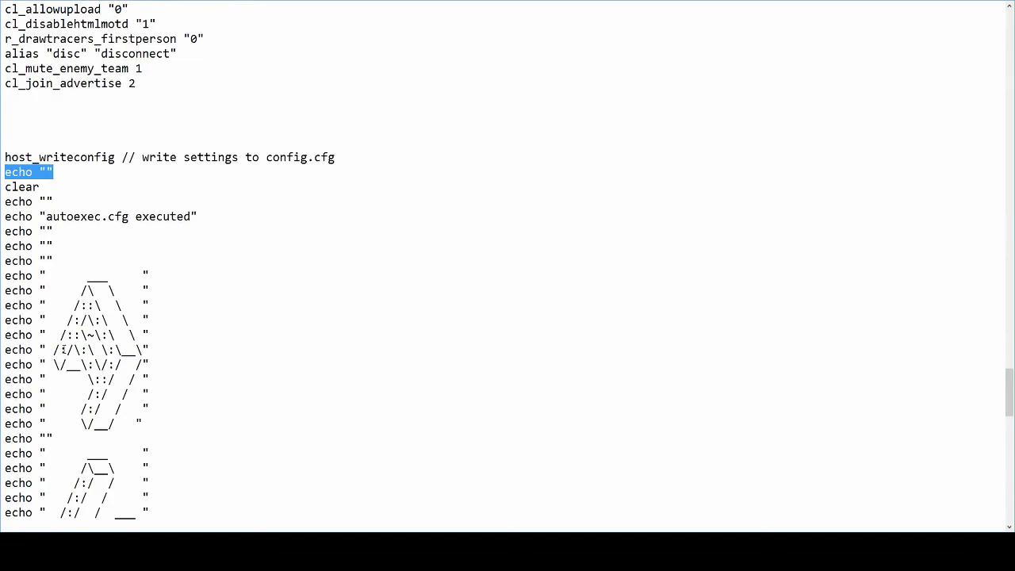
pyautogui.moveTo(4, 157); pyautogui.dragTo(115, 159)
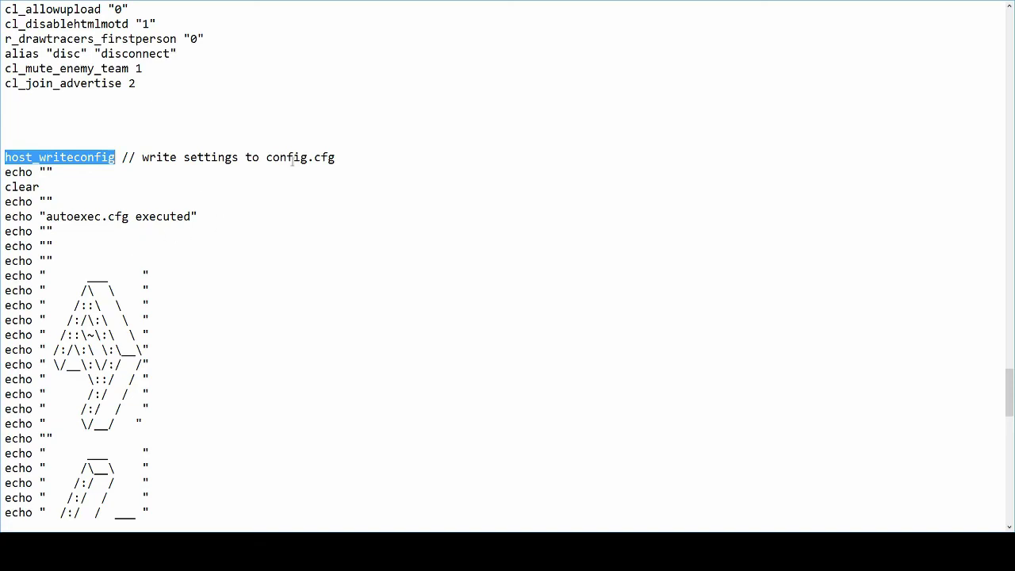
pyautogui.click(352, 159)
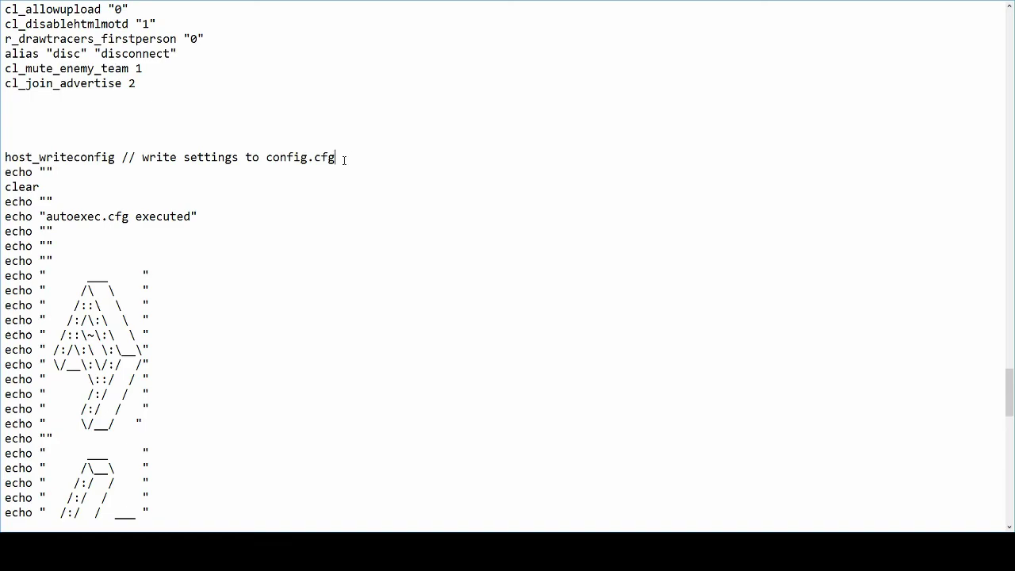
pyautogui.scroll(-1, 344, 161)
pyautogui.scroll(-1, 344, 161)
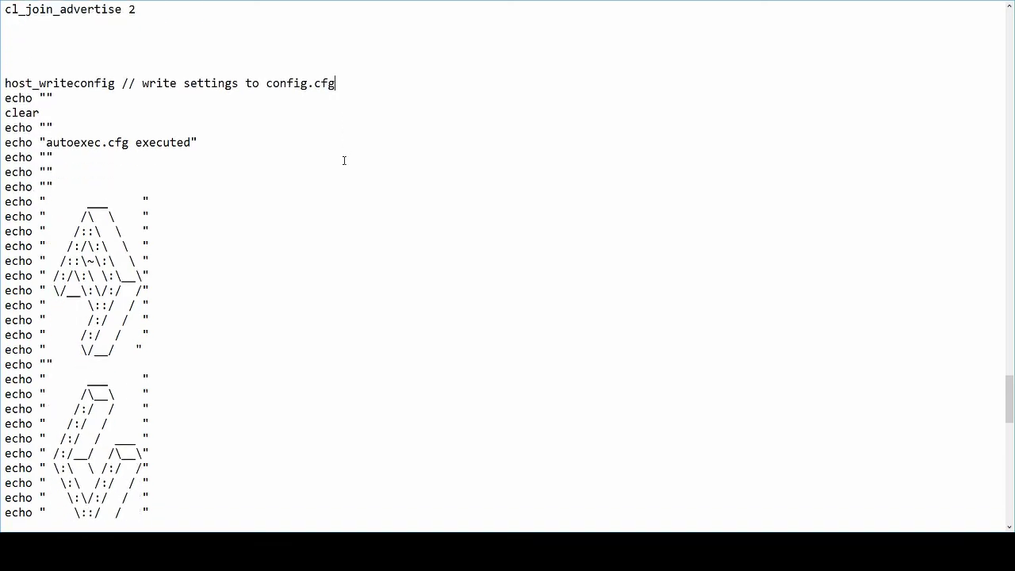